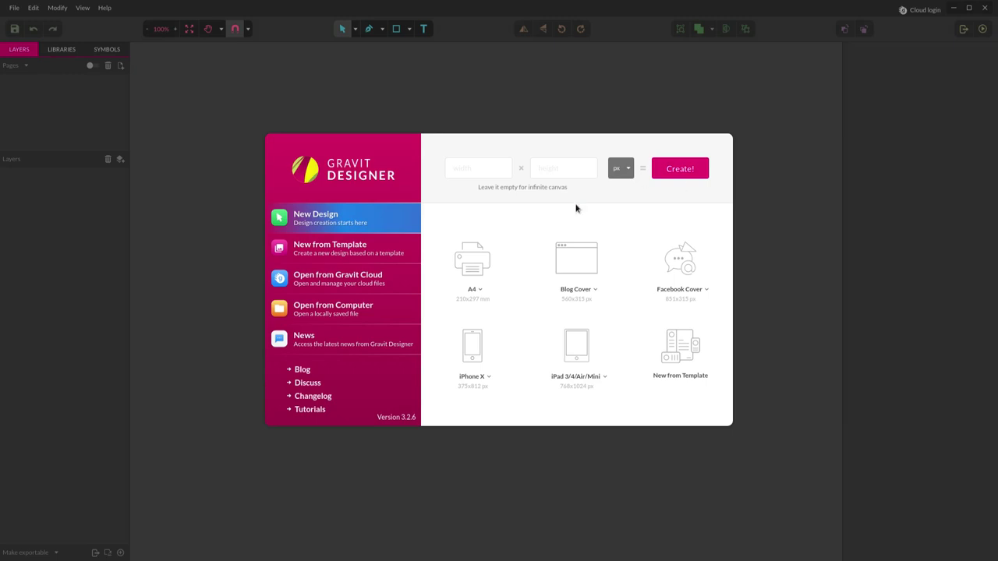
Create a new blank design 256 px wide and 256 px high.
left_click(486, 171)
type("256")
left_click(563, 168)
type("256")
key("Return")
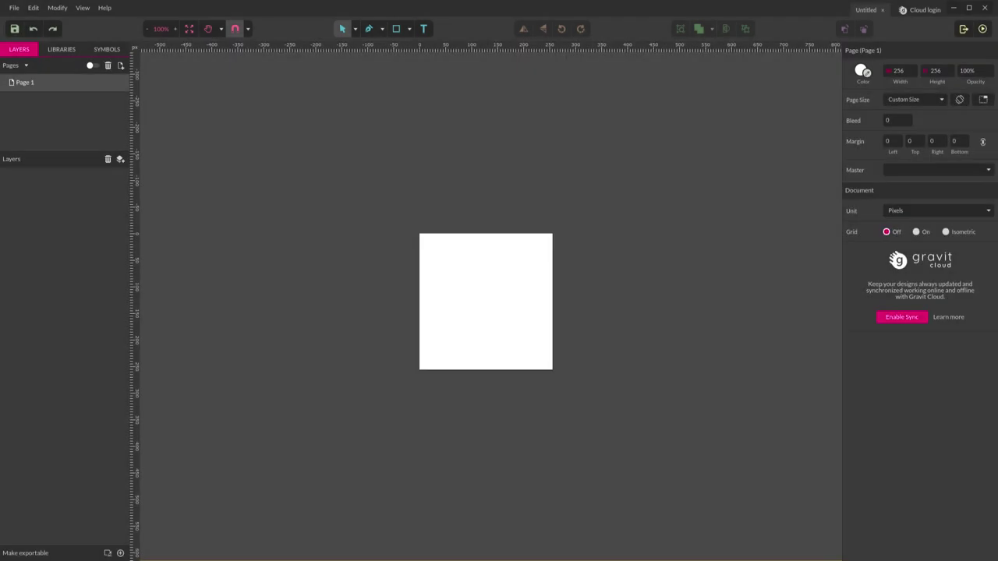
Turn on the document grid and set its width and height to 8.
scroll(423, 379, "up", 5)
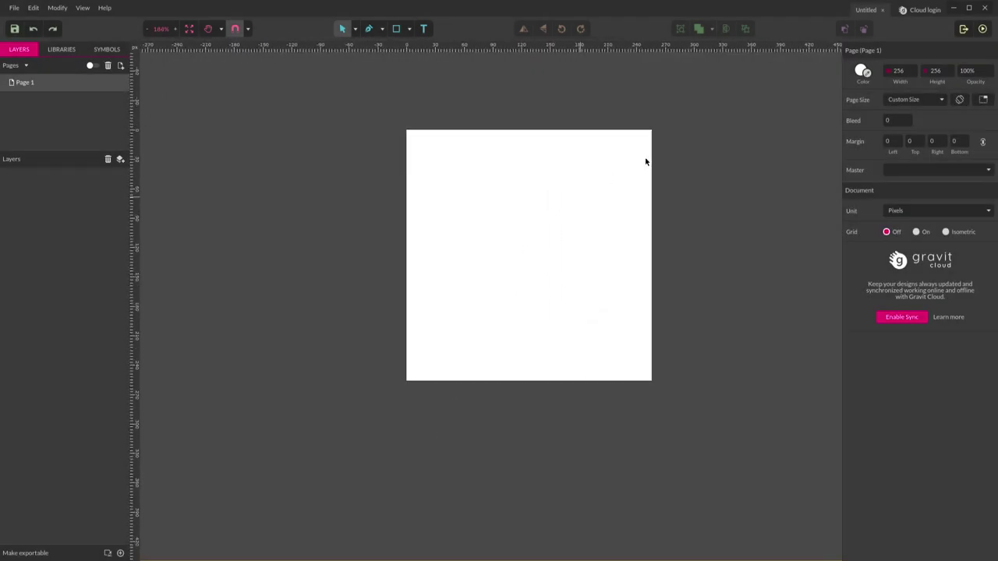
scroll(740, 222, "up", 1)
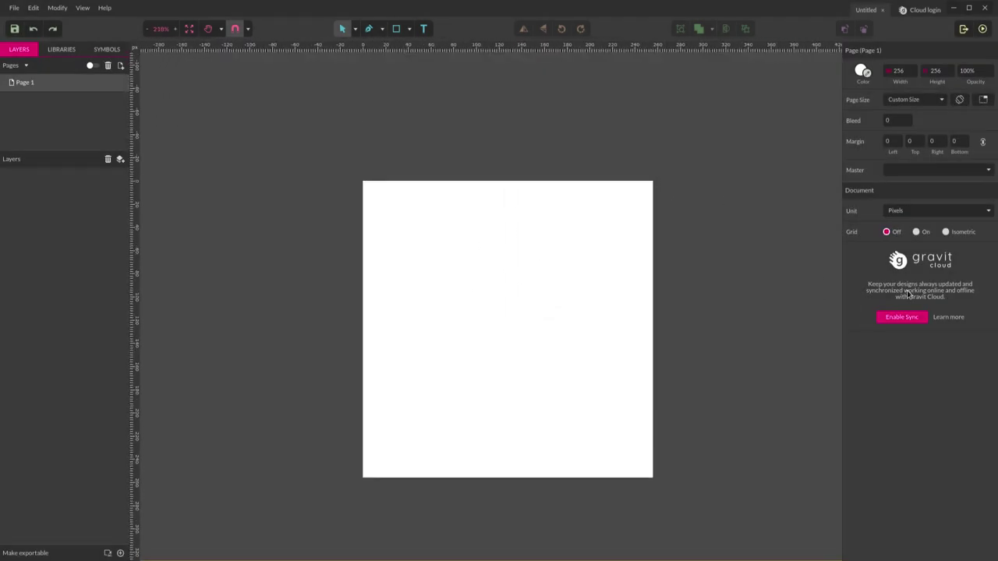
left_click(916, 233)
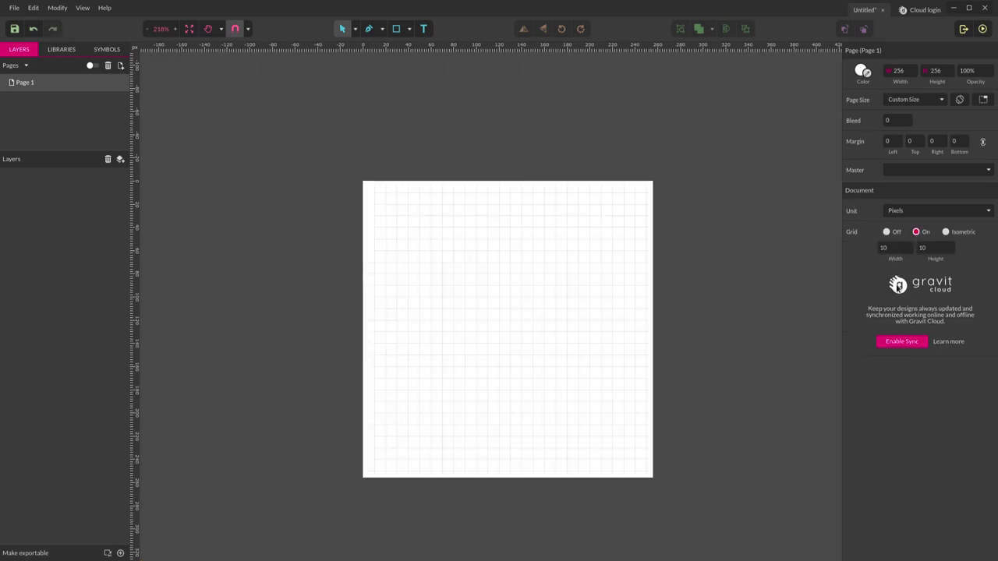
double_click(892, 249)
type("8")
key("Tab")
type("8")
key("Return")
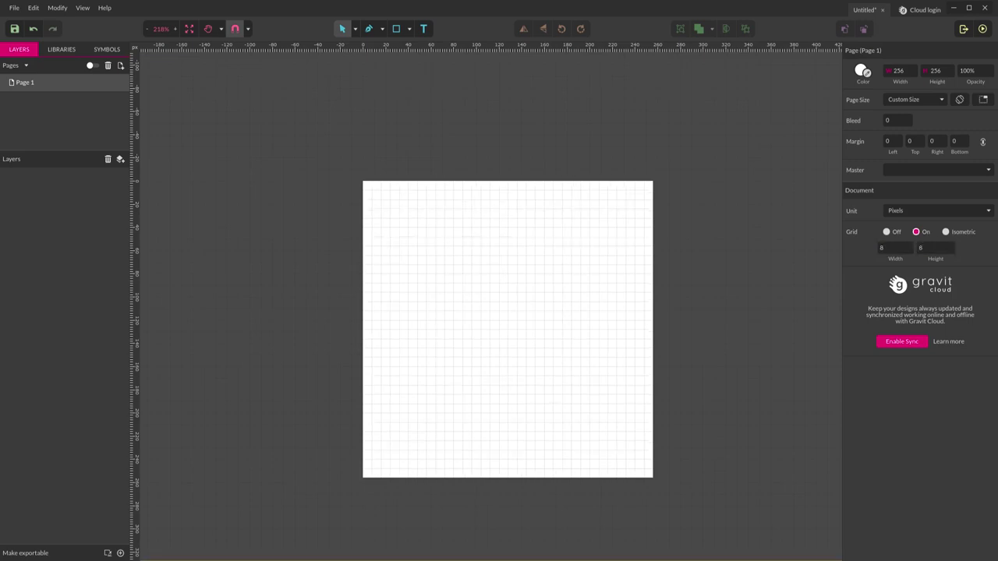
Change the grid spacing to 16 in both width and height.
double_click(892, 250)
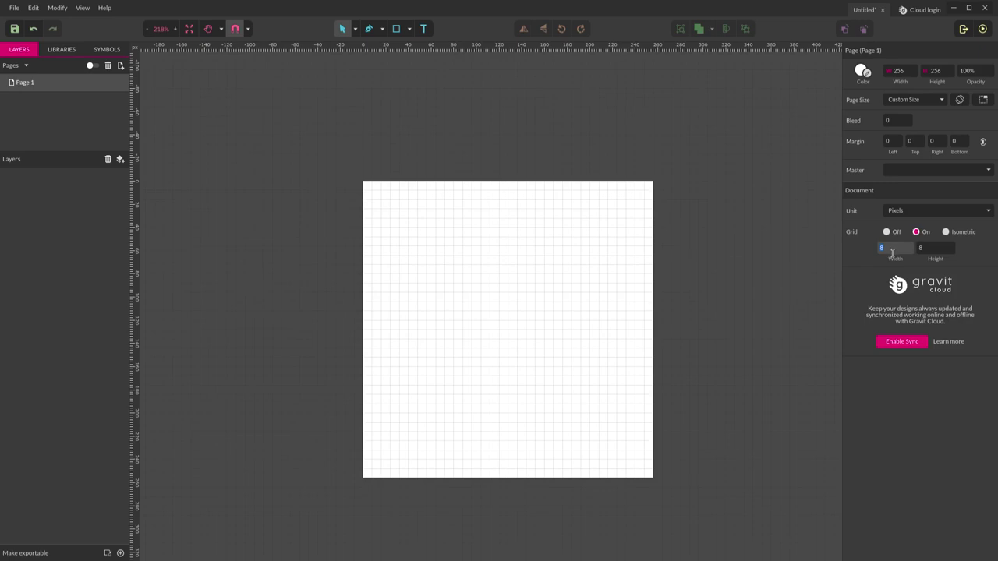
key("Tab")
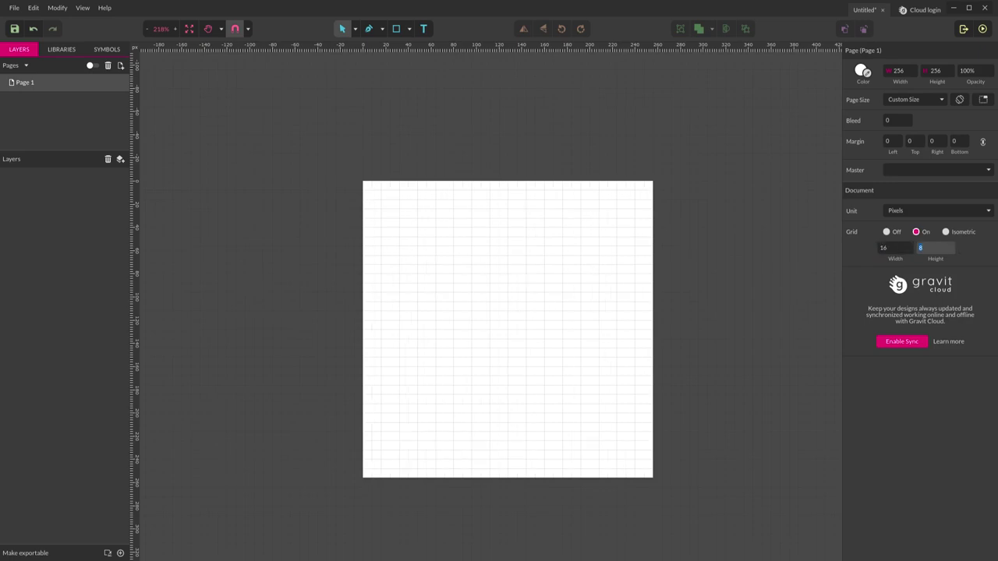
type("16")
key("Return")
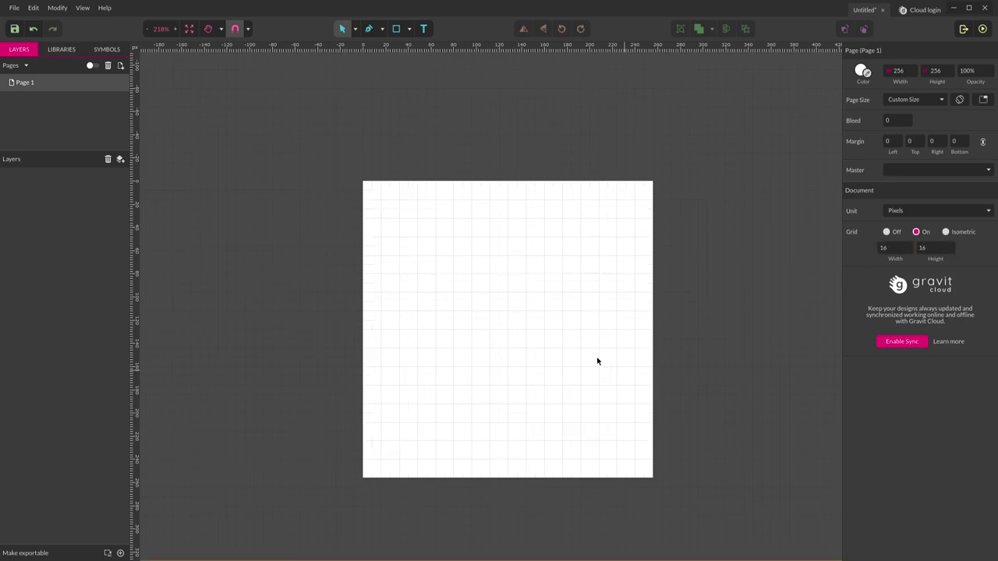
Set up the Pen tool with no fill and a border width of 3.
scroll(598, 361, "down", 2)
scroll(577, 319, "up", 1)
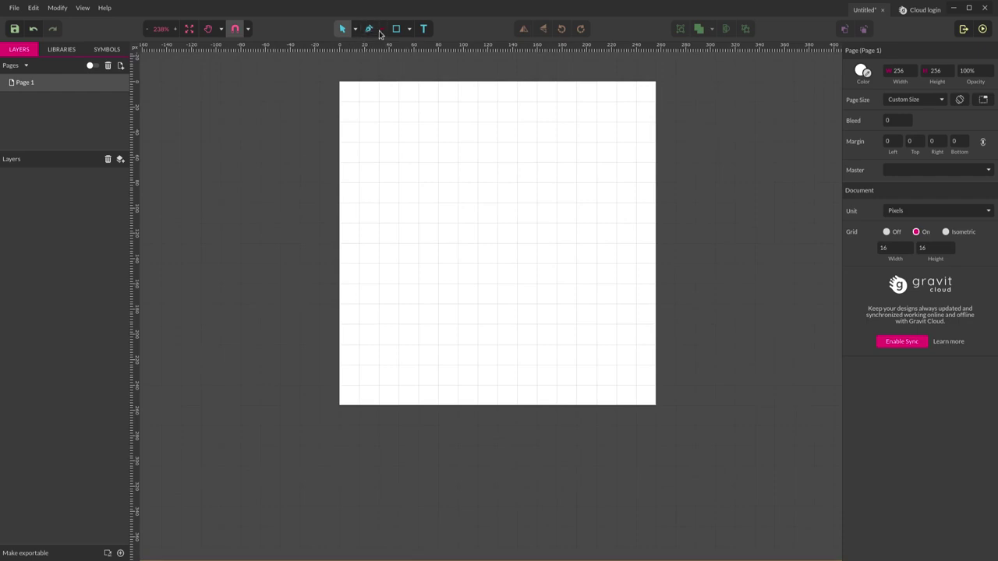
left_click(383, 29)
left_click(398, 45)
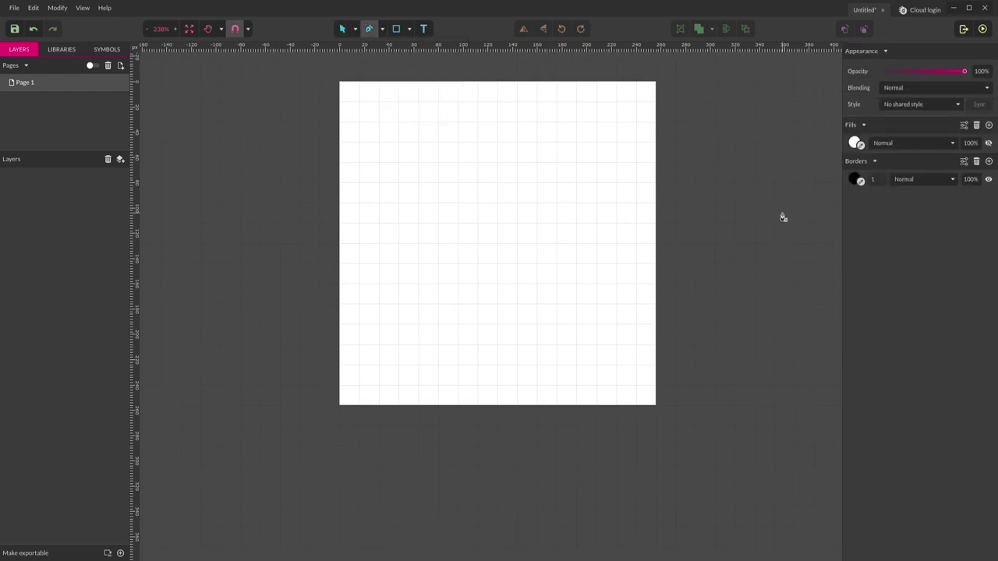
scroll(811, 215, "up", 1)
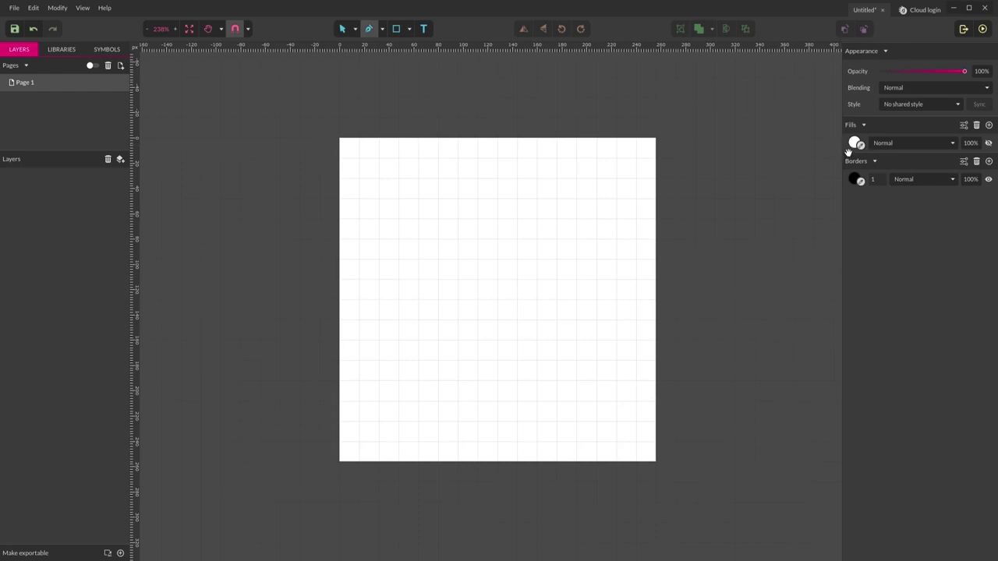
left_click(976, 125)
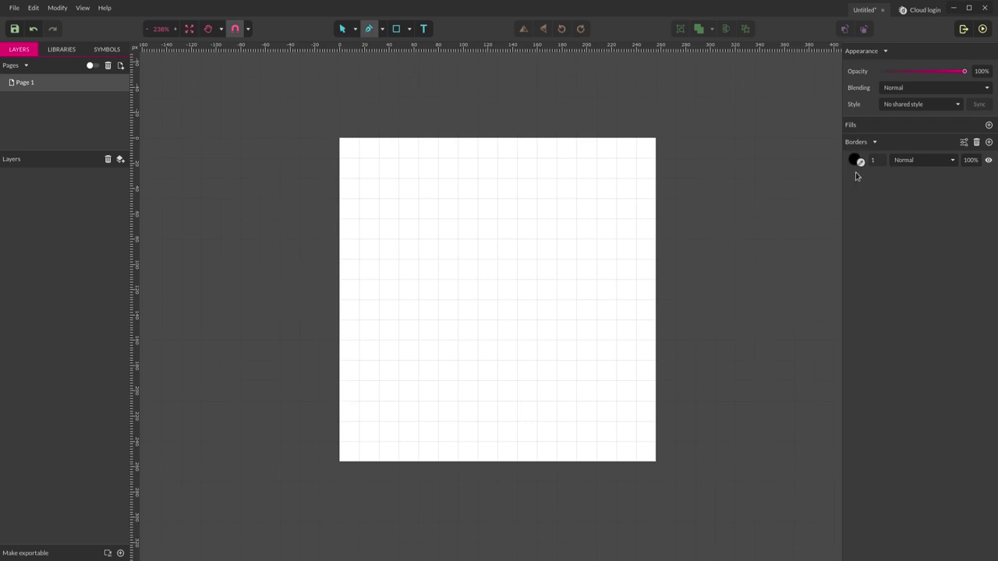
left_click(879, 160)
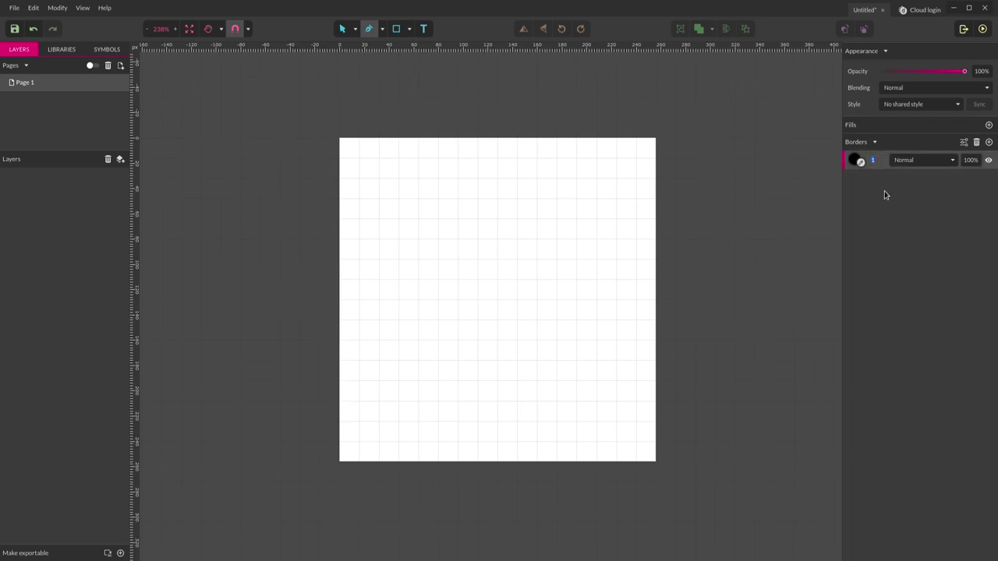
type("3")
key("Return")
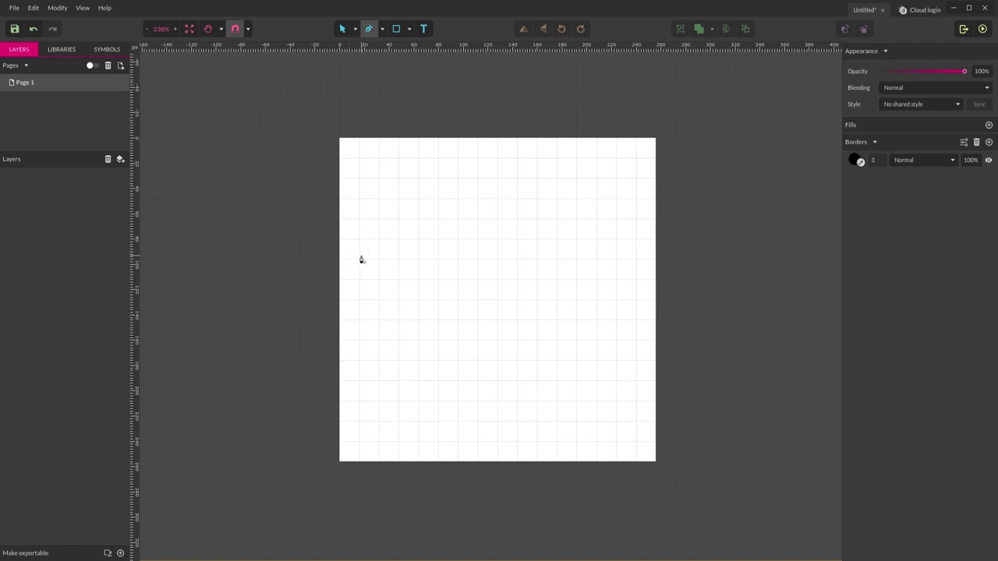
Draw an open house-wall path 128 by 96 px from (64, 80) to (192, 80), with a 32 px square doorway notch centred in its base.
left_click(418, 240)
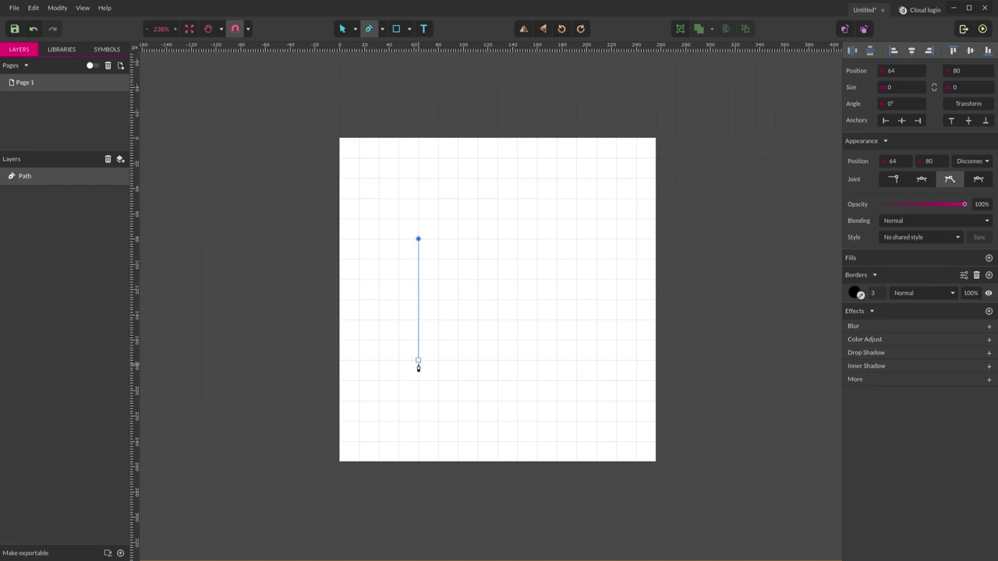
left_click(417, 363)
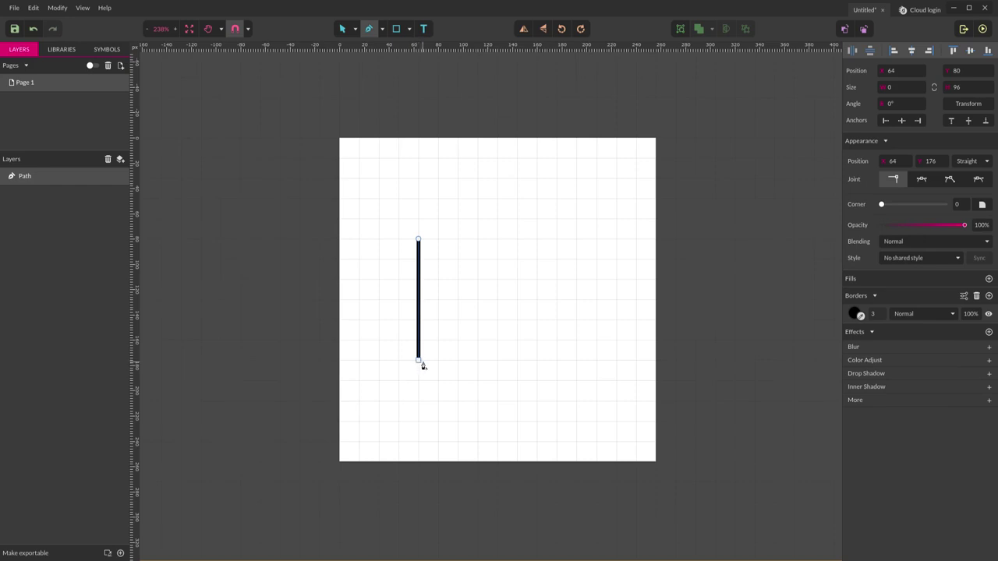
left_click_drag(418, 364, 428, 366)
left_click_drag(428, 366, 476, 364)
left_click(478, 360)
left_click_drag(478, 360, 478, 324)
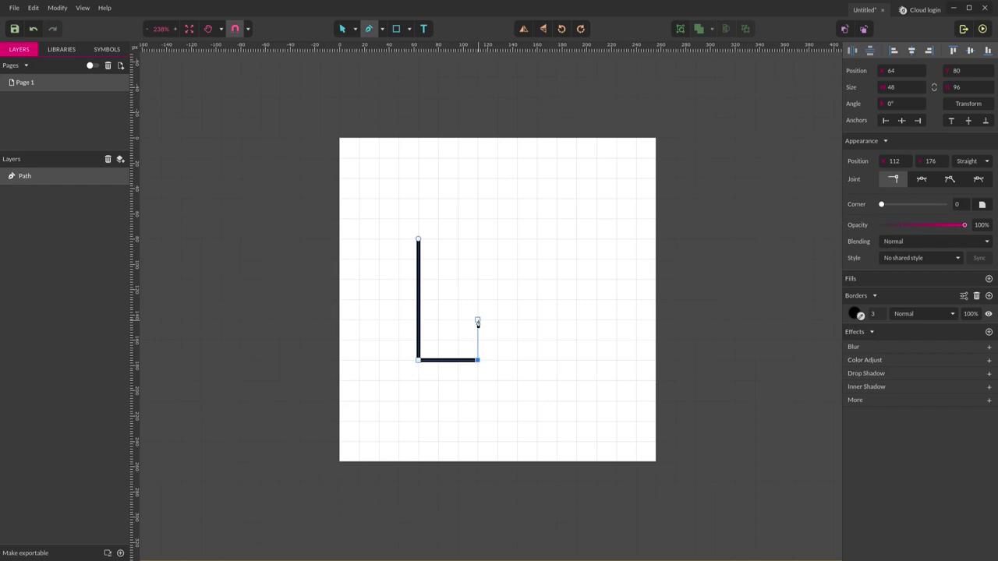
left_click(477, 320)
left_click(517, 320)
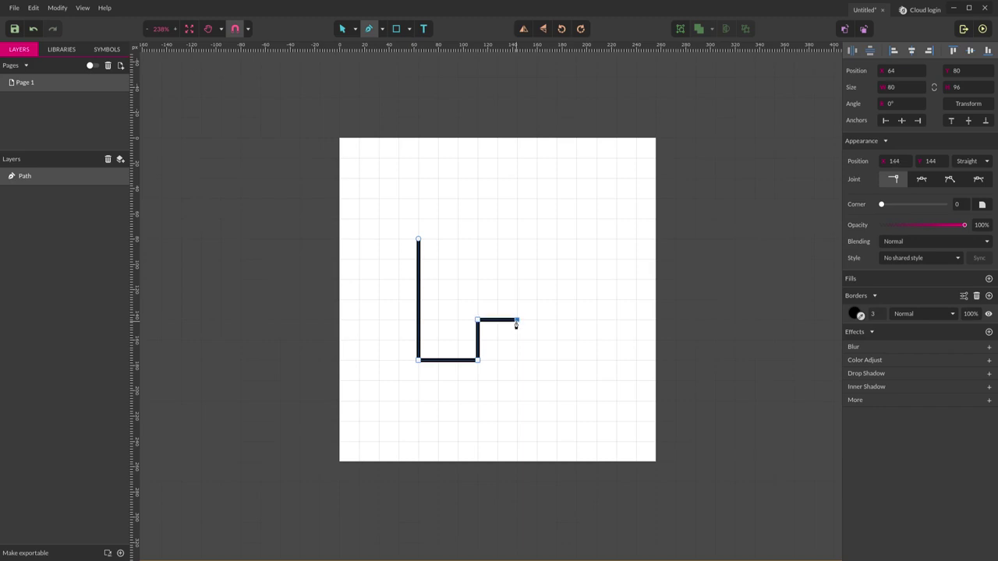
left_click(517, 361)
left_click(576, 360)
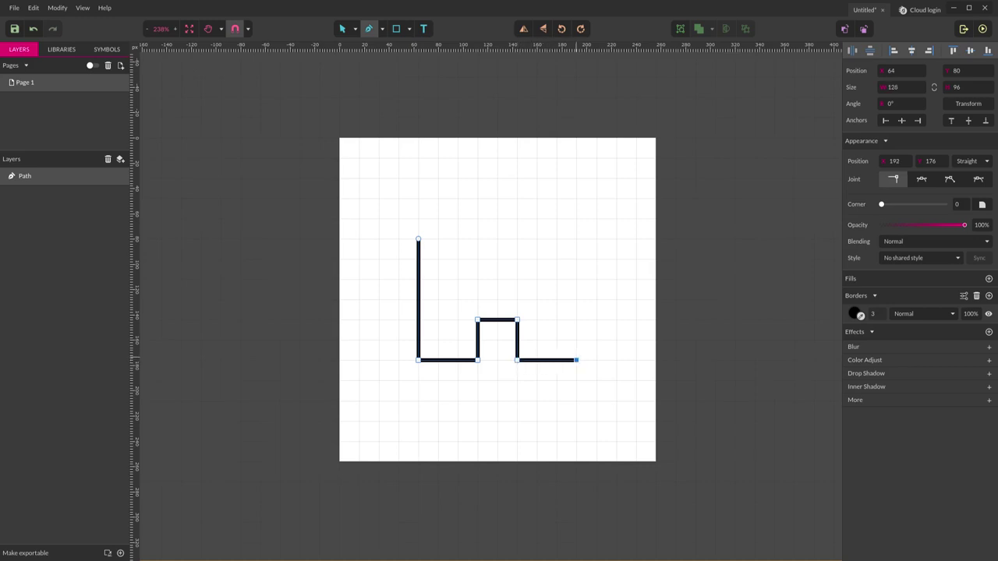
double_click(577, 240)
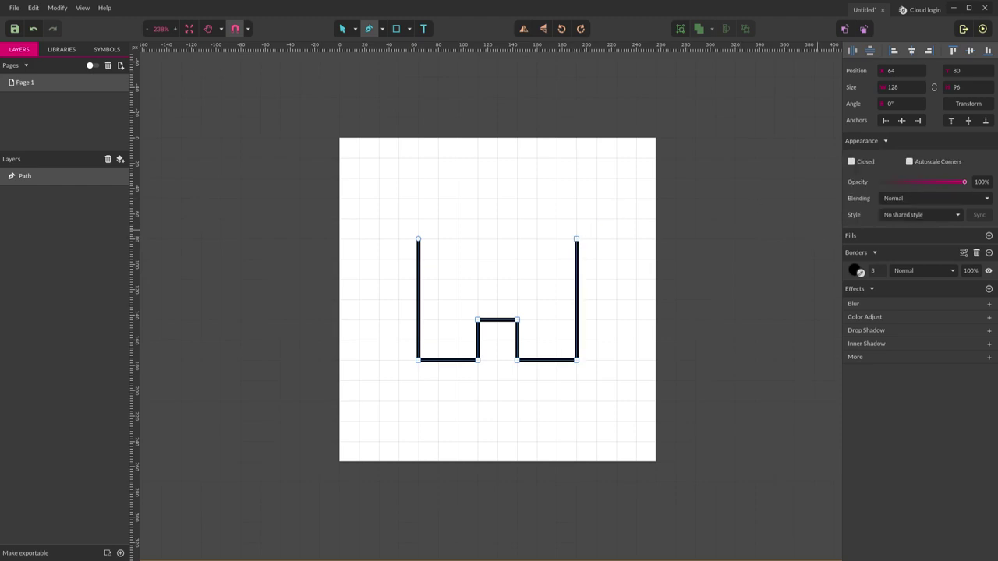
Move the house-wall path down to Y position 96, keeping X at 64, and deselect it.
key("v")
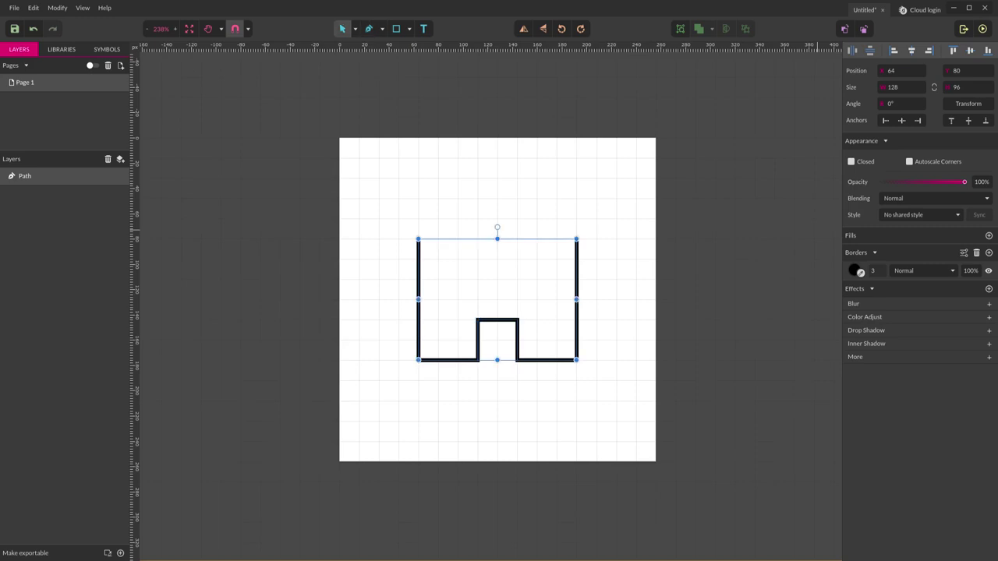
key("Down")
key("Down")
key("Down")
key("Down")
key("Down")
key("Down")
key("Down")
key("Down")
key("Down")
key("Down")
key("Down")
key("Down")
key("Down")
key("Down")
key("Down")
key("Down")
key("Down")
key("Down")
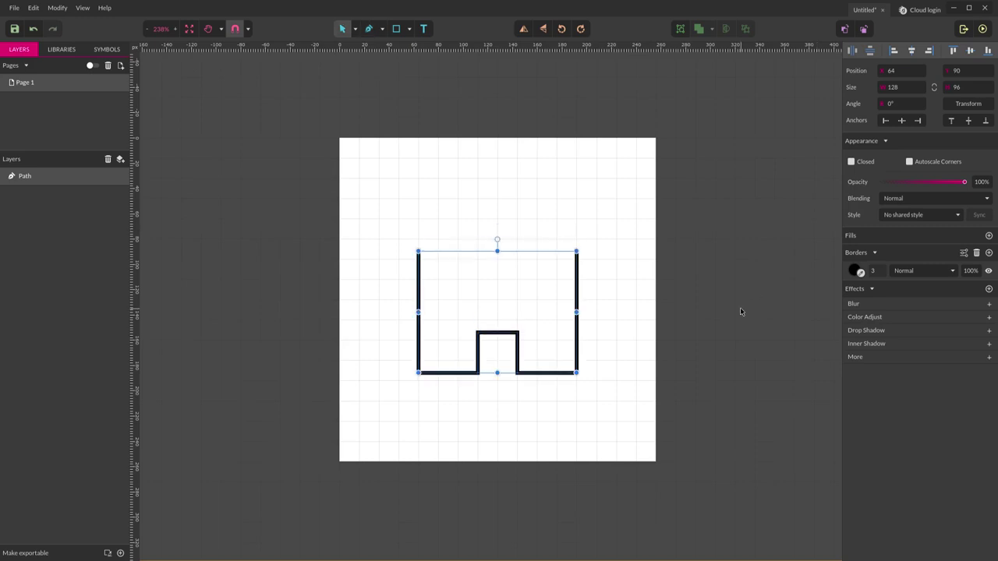
key("Up")
key("Up")
key("Up")
key("Up")
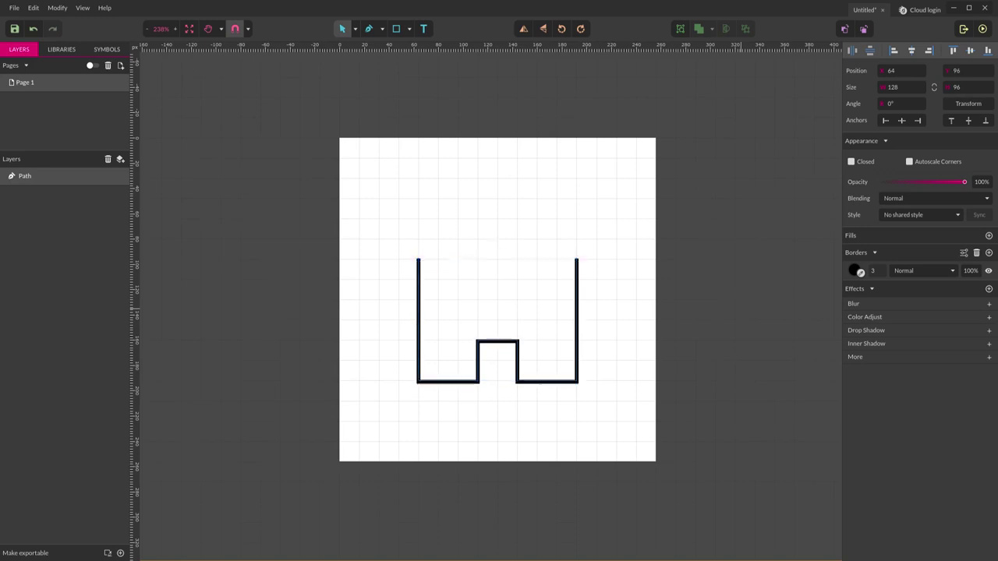
key("Down")
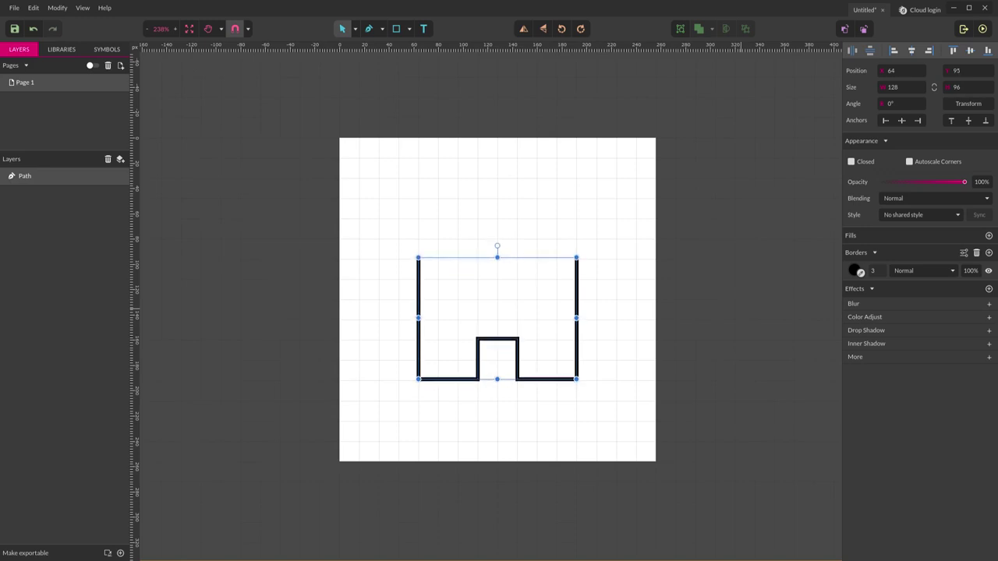
scroll(575, 352, "up", 5)
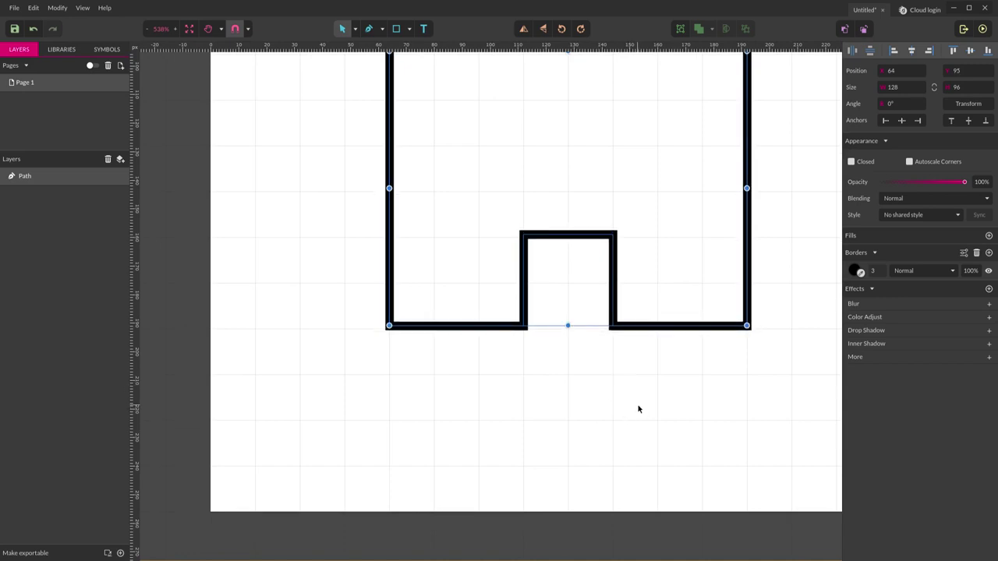
scroll(639, 407, "up", 3)
scroll(725, 347, "down", 1)
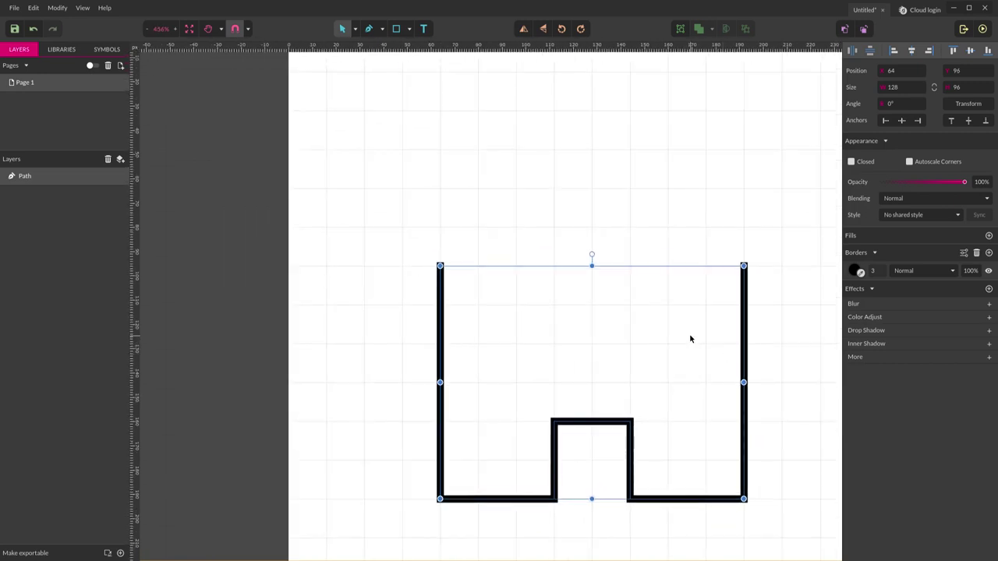
left_click(784, 291)
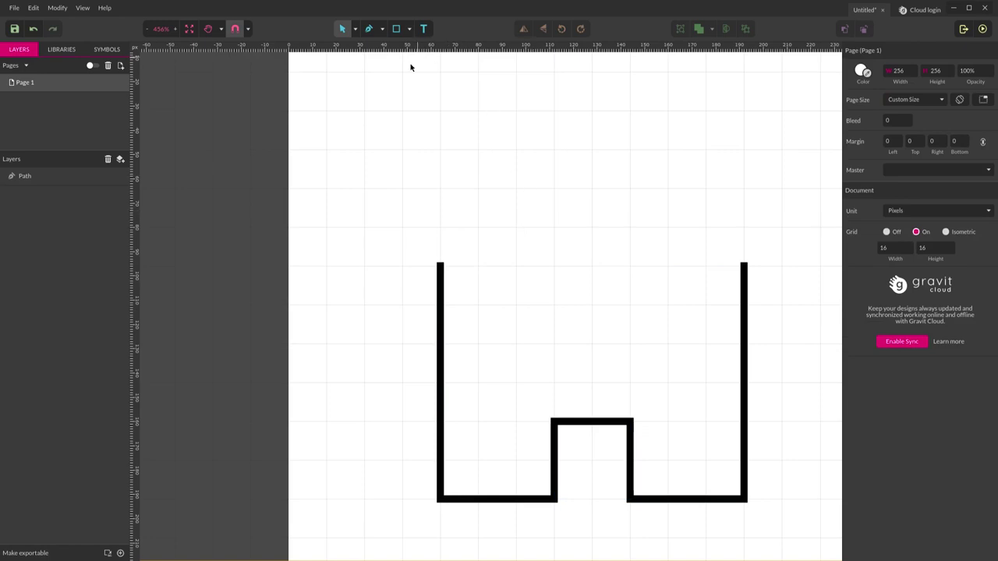
Draw an open roof path above the walls from (32, 112) through the peak at (128, 32) to (224, 112).
scroll(561, 134, "down", 2)
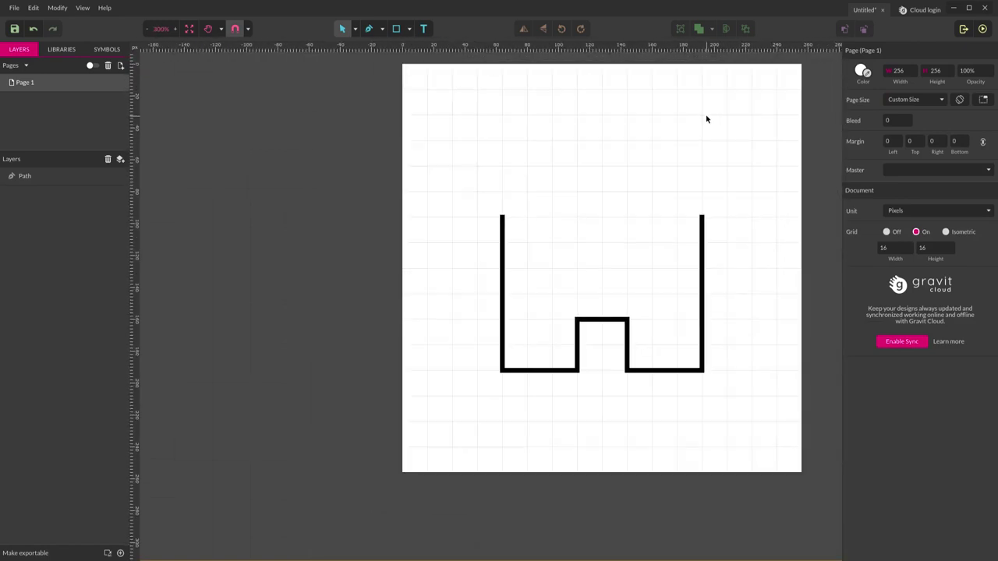
scroll(702, 211, "down", 1)
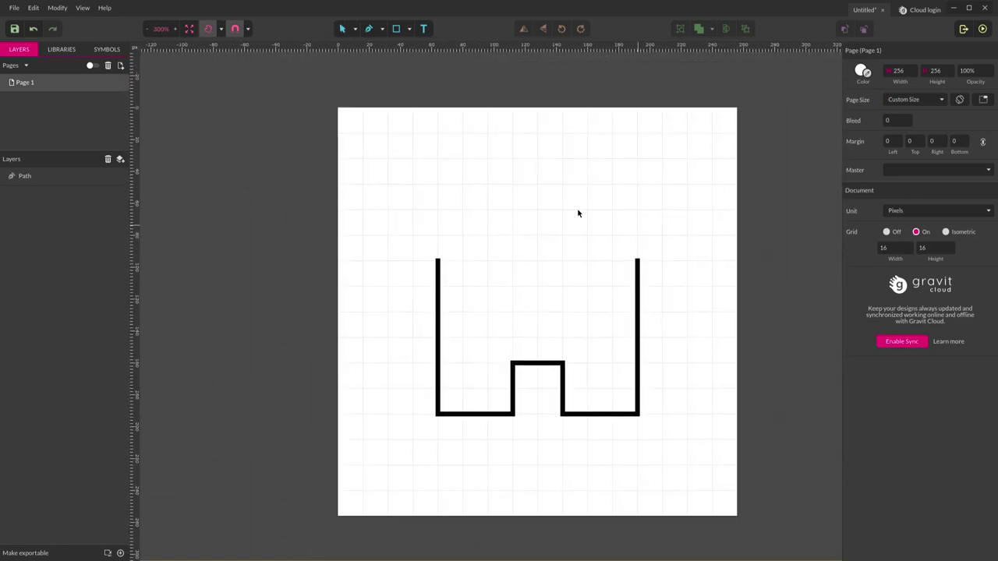
key("p")
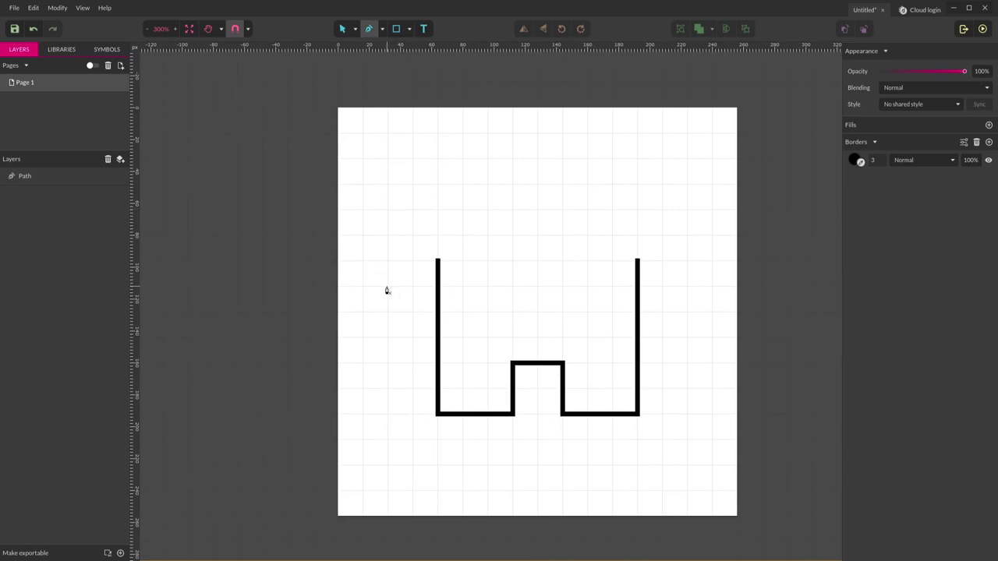
left_click(387, 287)
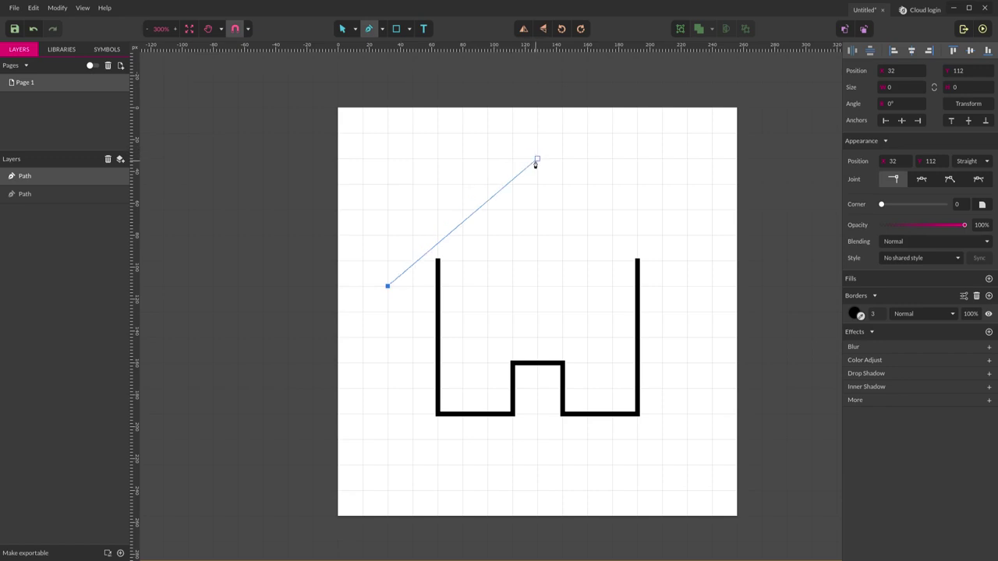
left_click(536, 161)
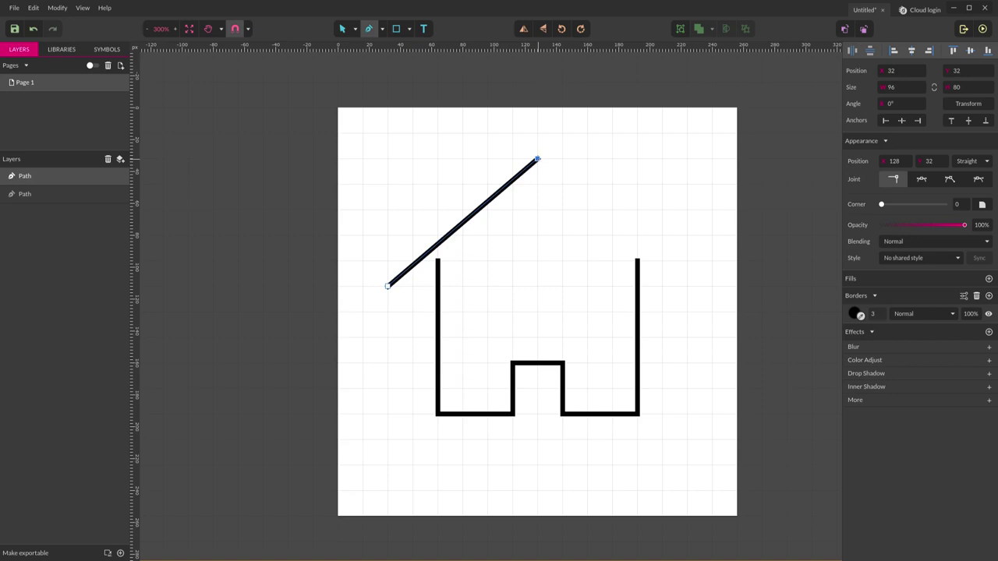
left_click(687, 287)
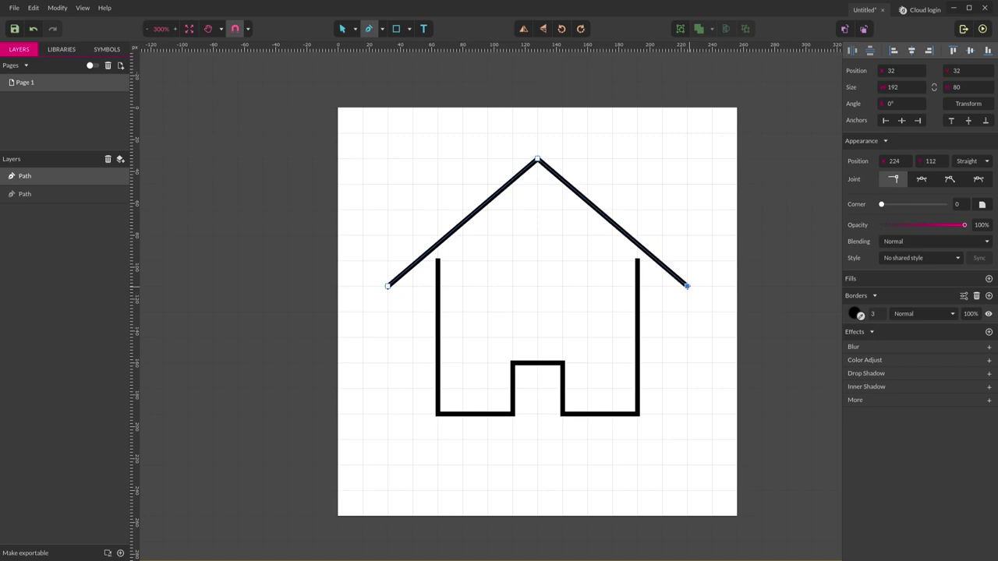
key("Escape")
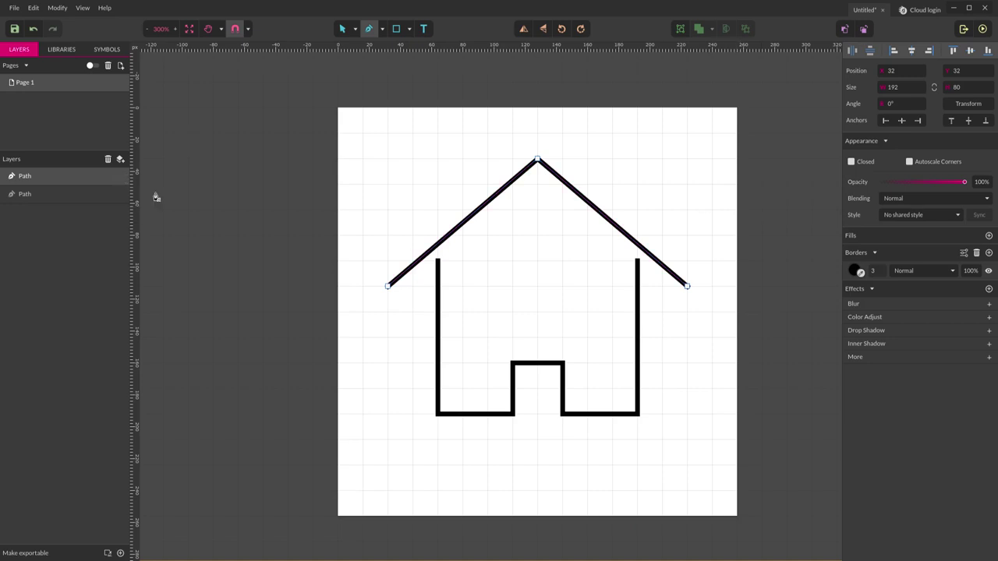
Draw an open chimney path above the roof from (176, 64) through (192, 64) to (192, 80), and deselect it.
left_click(612, 211)
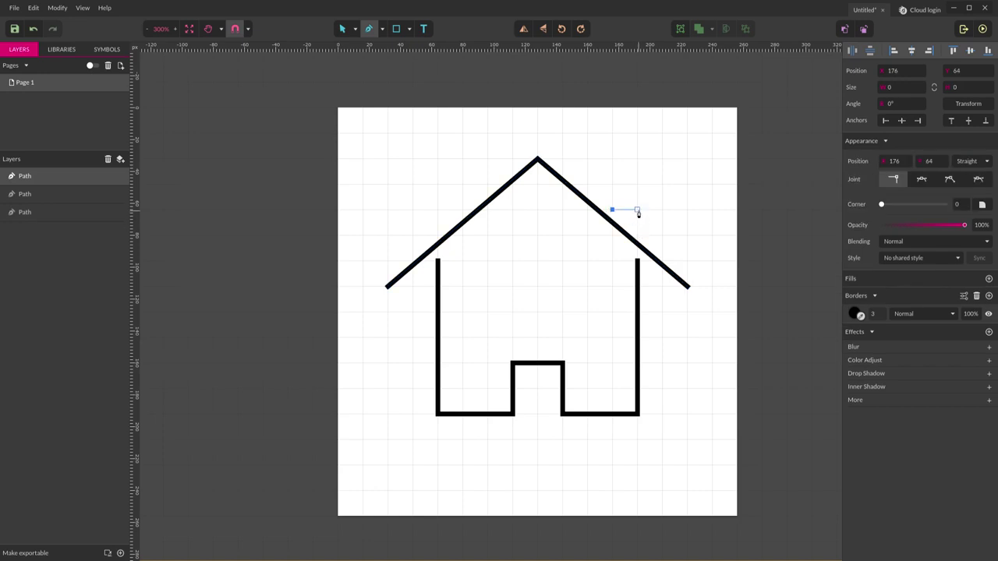
left_click(638, 210)
left_click(638, 234)
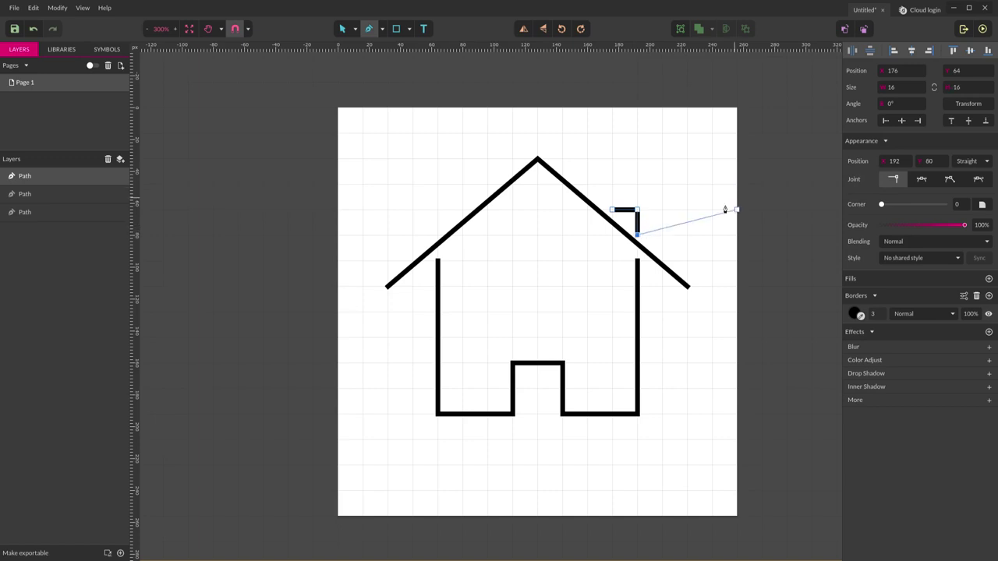
left_click(637, 237)
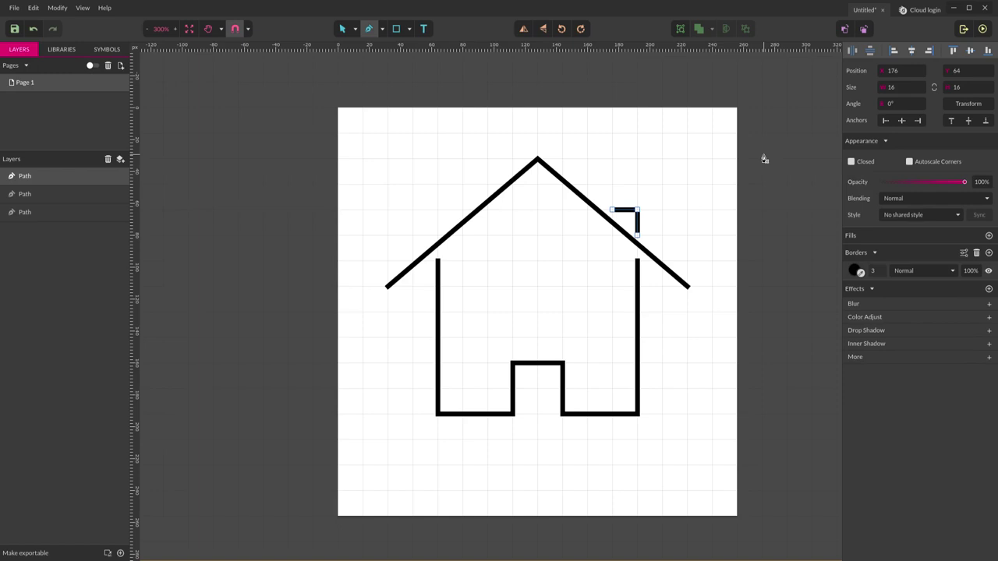
left_click(342, 29)
left_click(714, 144)
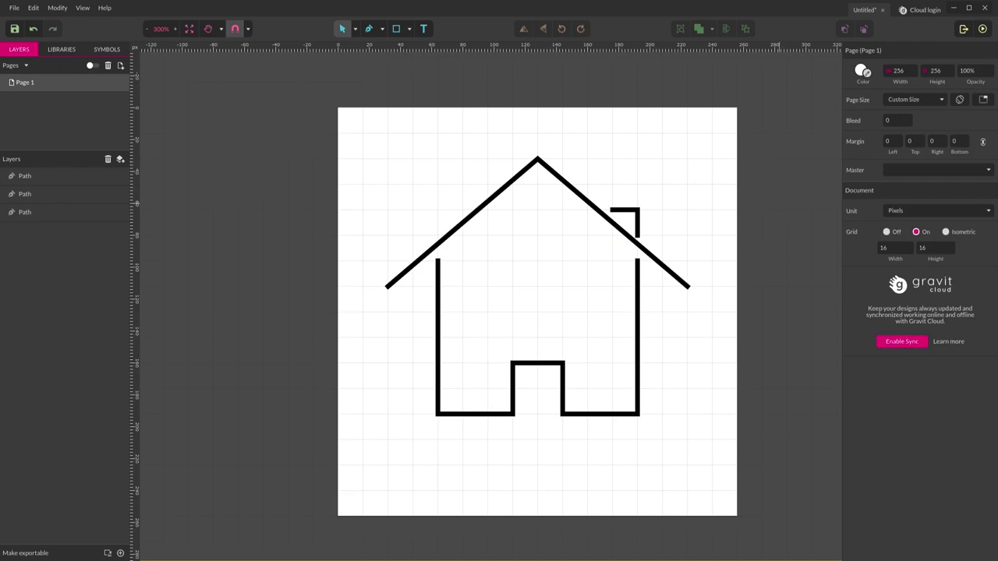
Make the page background fully transparent by setting its color opacity to 0%.
left_click_drag(746, 149, 769, 439)
left_click(860, 71)
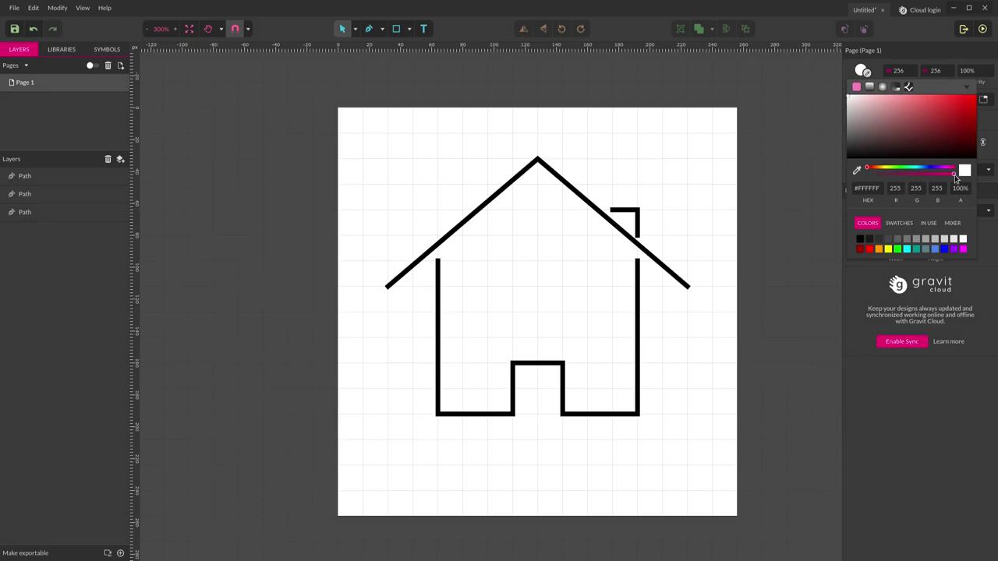
left_click_drag(955, 176, 940, 174)
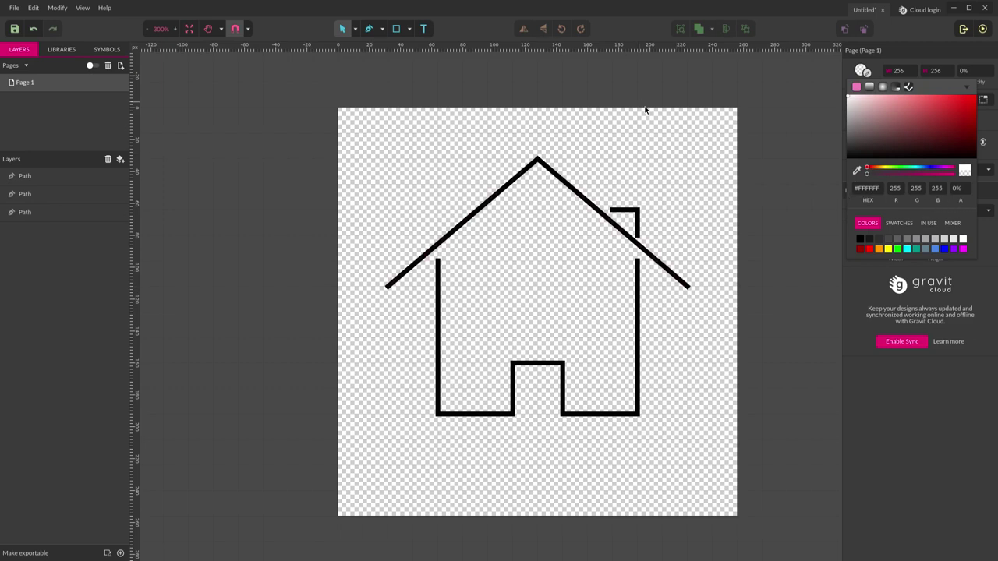
left_click(739, 416)
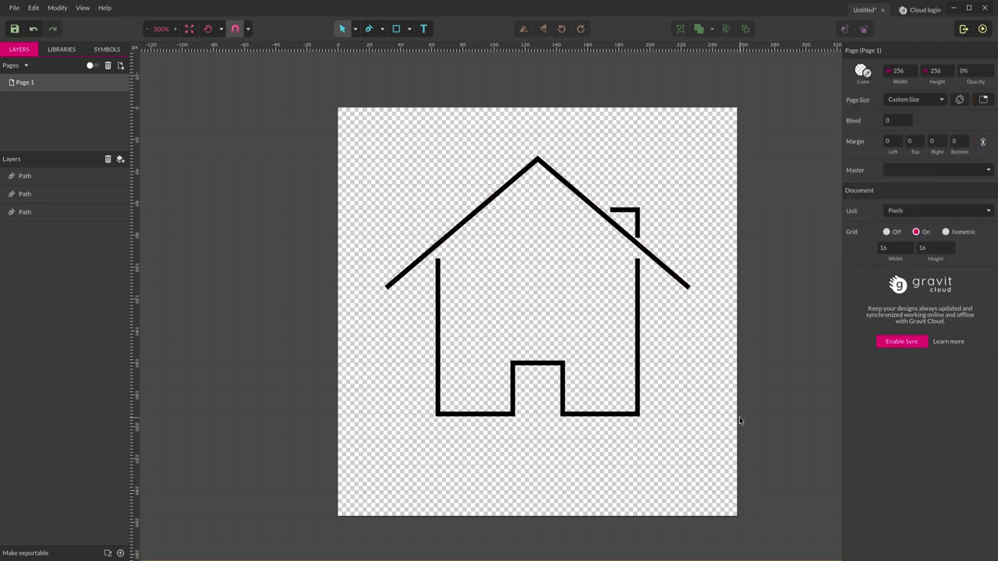
Export the icon as a PNG image named home-icon.png in the Desktop folder.
left_click(15, 9)
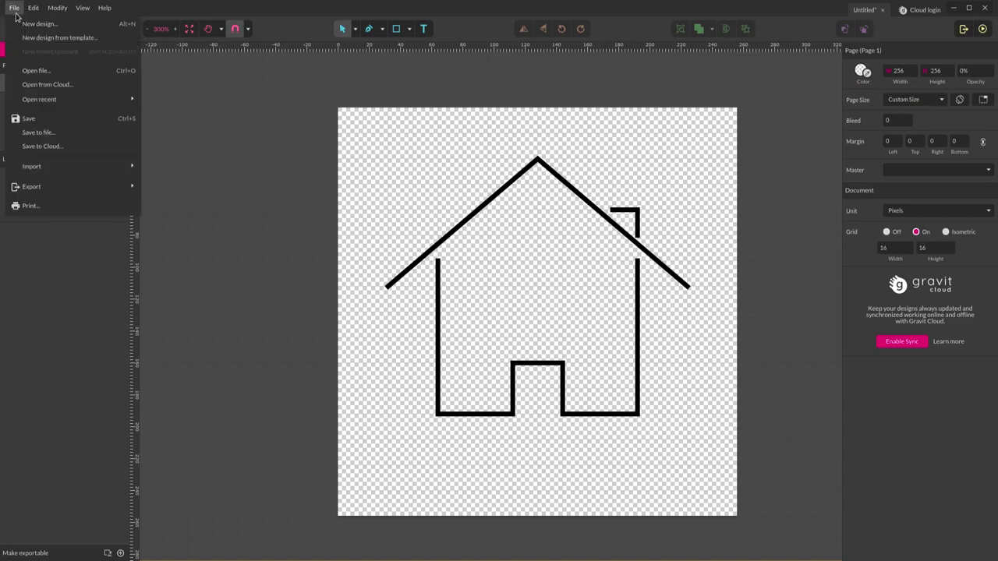
mouse_move(65, 189)
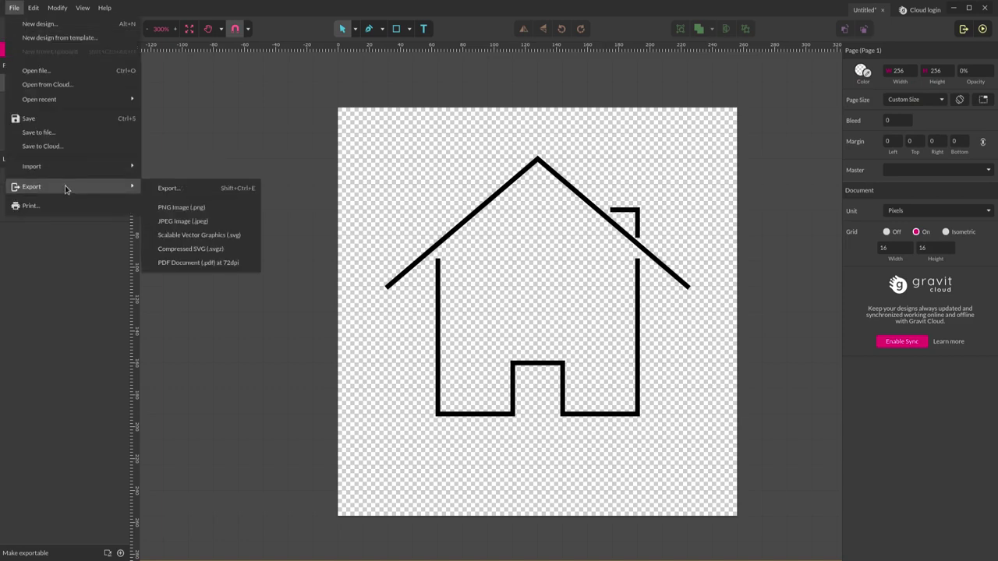
left_click(175, 209)
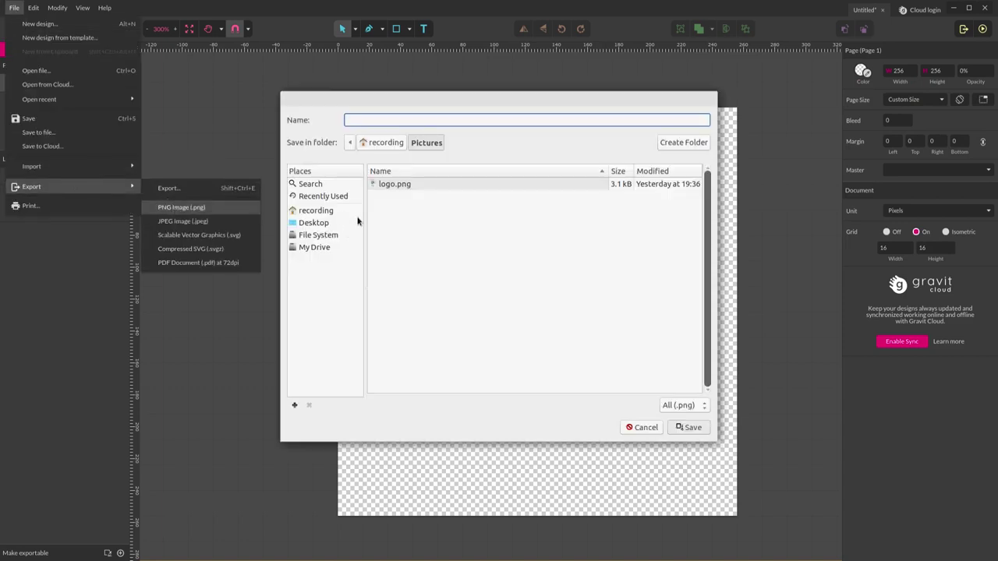
left_click(315, 223)
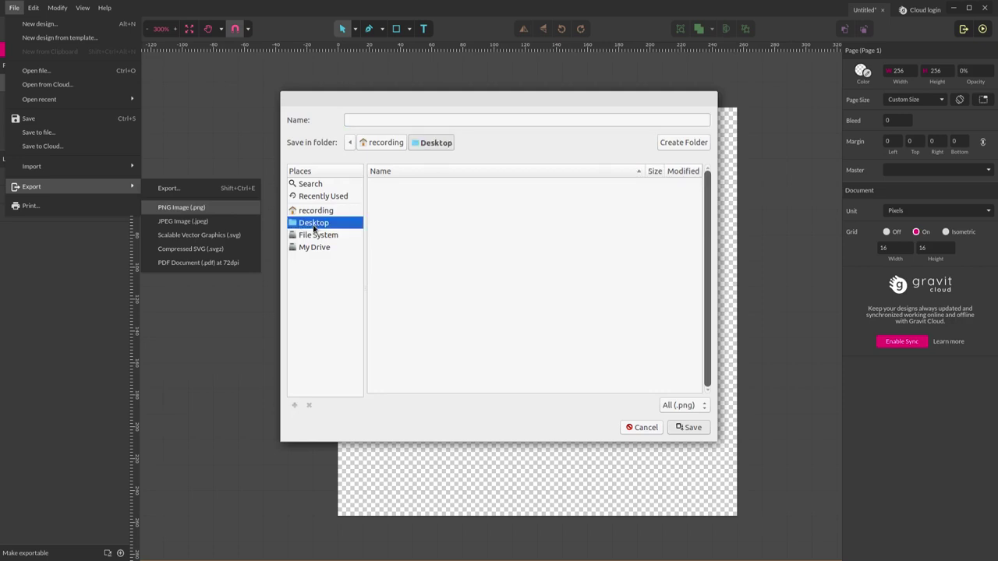
left_click(405, 119)
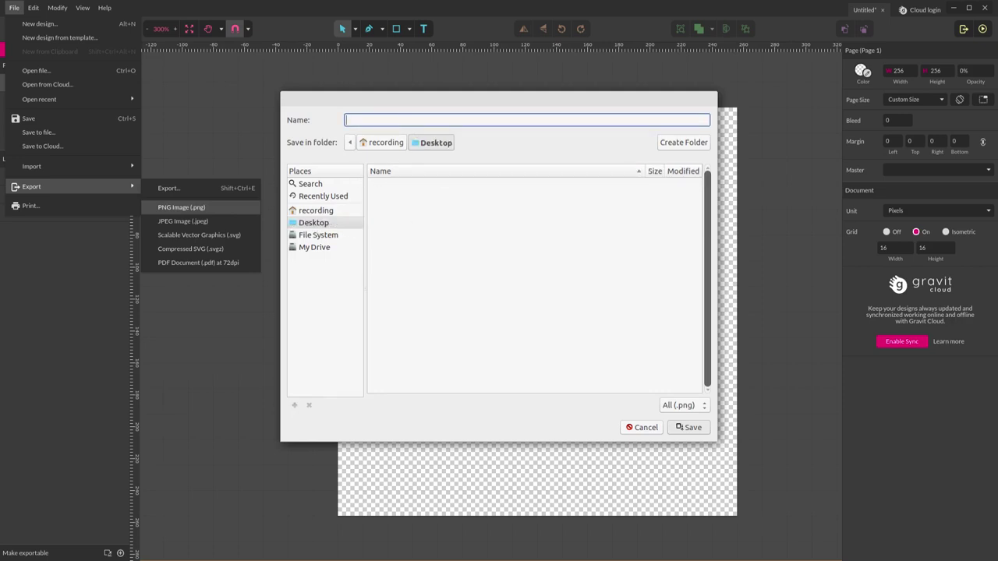
type("home")
type(".png")
key("Return")
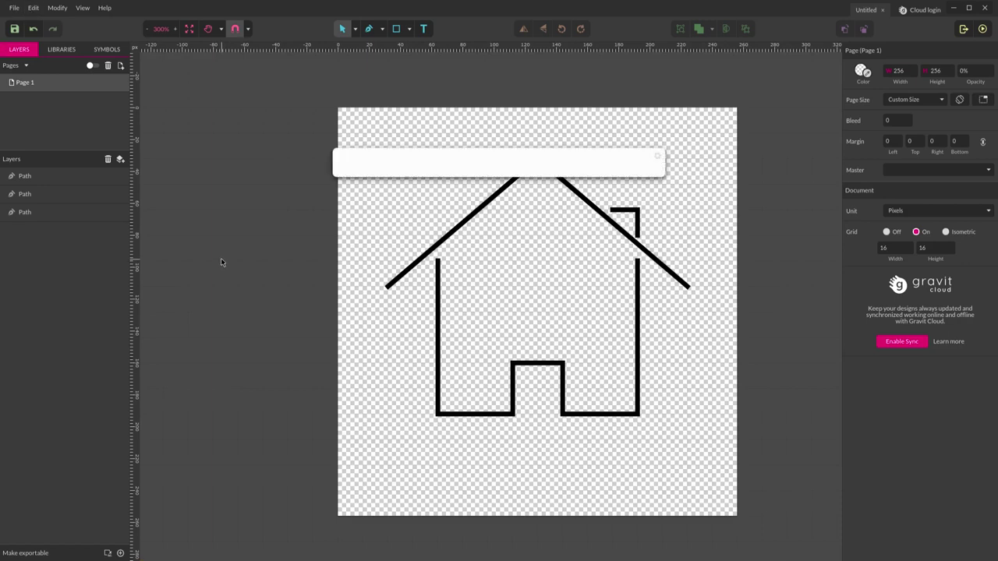
Open the Desktop folder in the file manager, view home-icon.png in the image viewer, and close the viewer.
type("desktop")
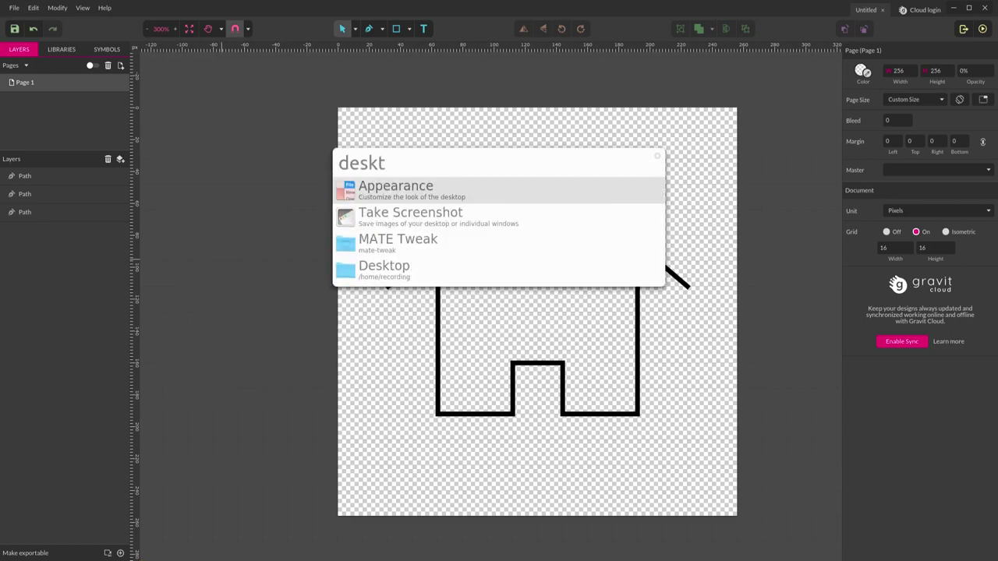
key("Down")
key("Down")
key("Down")
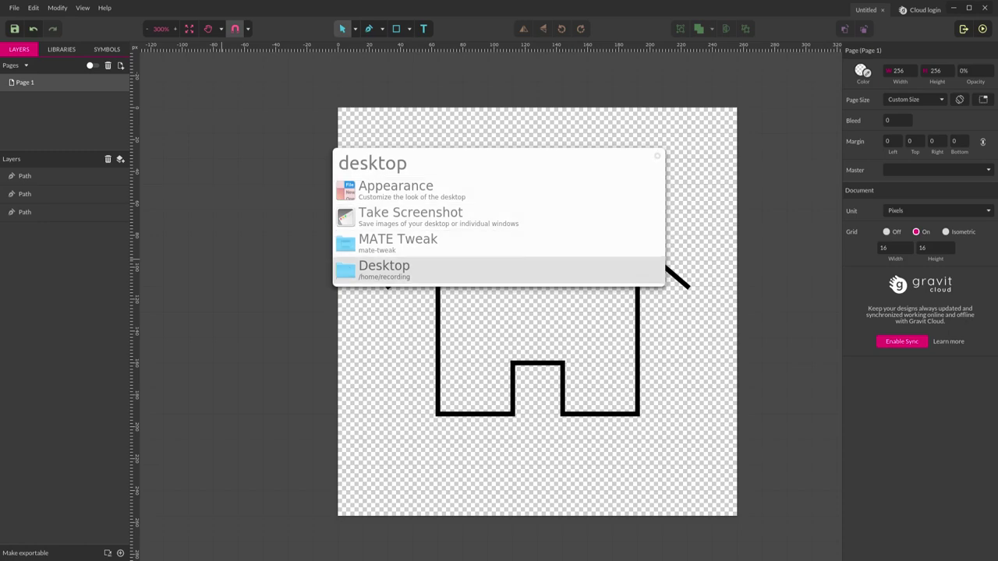
key("Return")
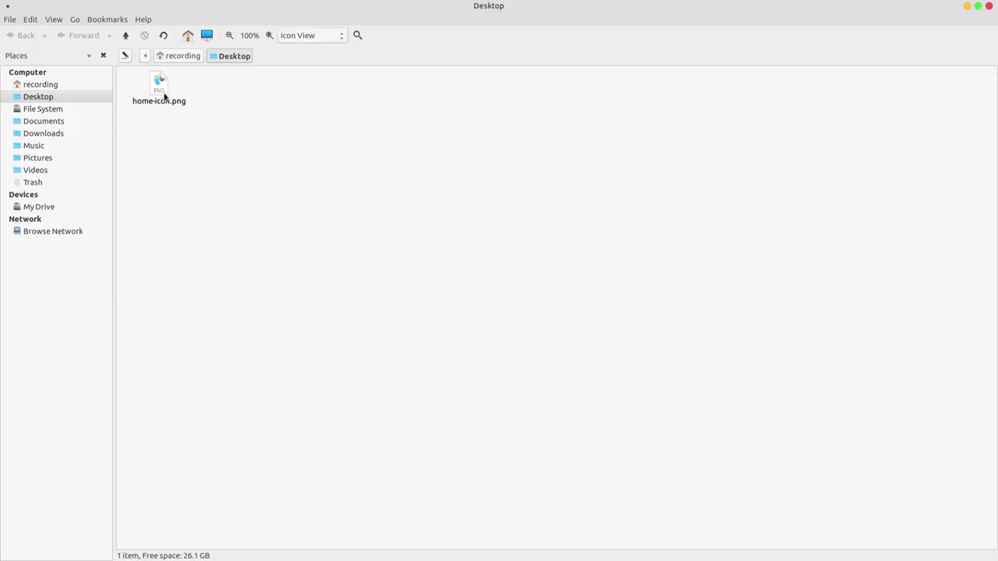
left_click(160, 92)
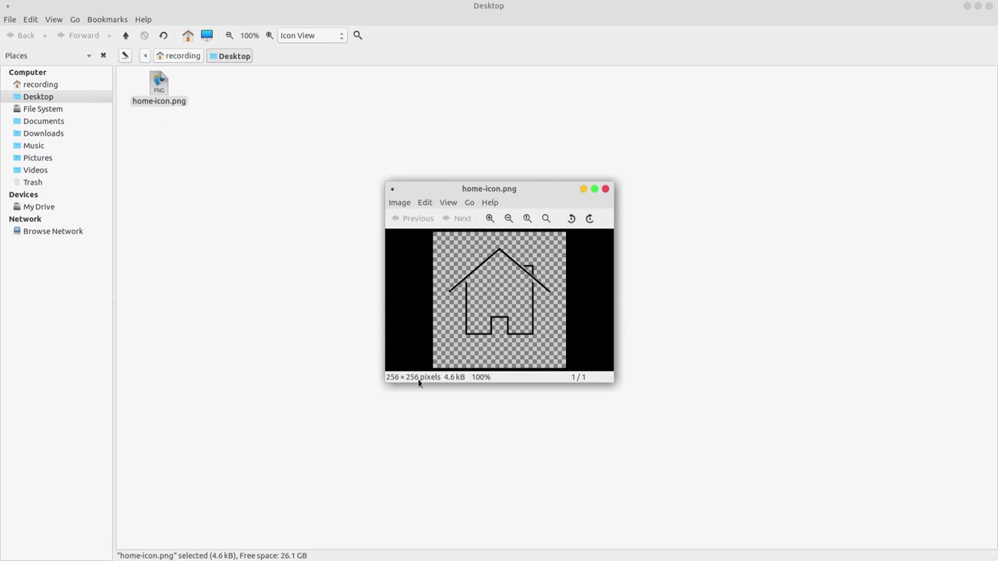
left_click(605, 189)
Switch back to Gravit Designer and export the icon in SVG format to the Desktop folder as home.svg.
key("alt+Tab")
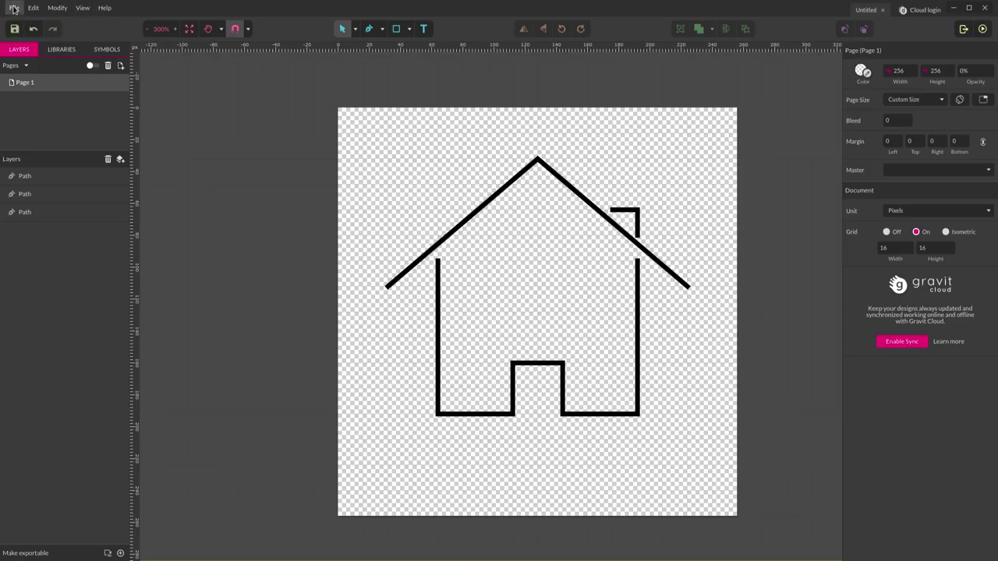
left_click(14, 10)
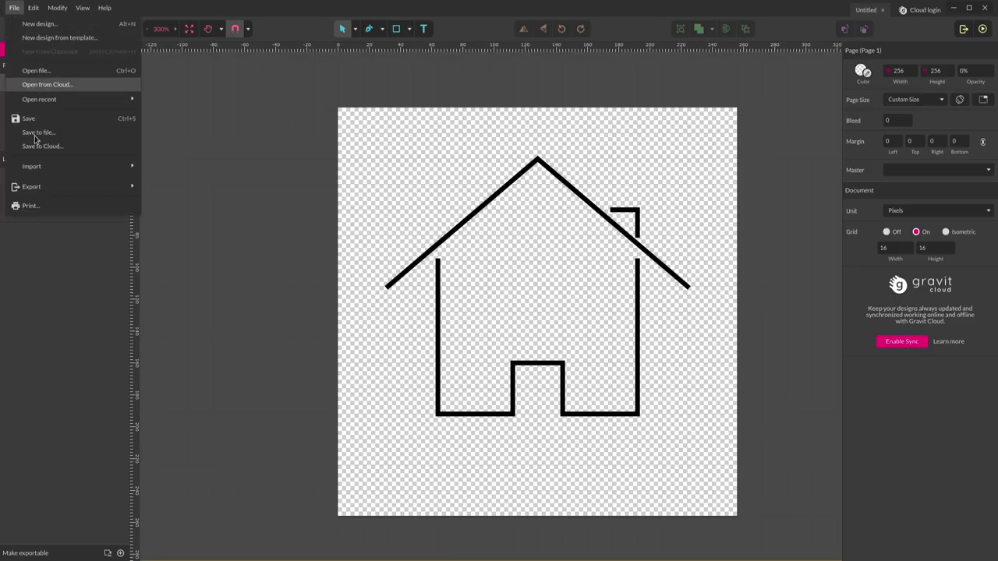
mouse_move(68, 171)
mouse_move(104, 188)
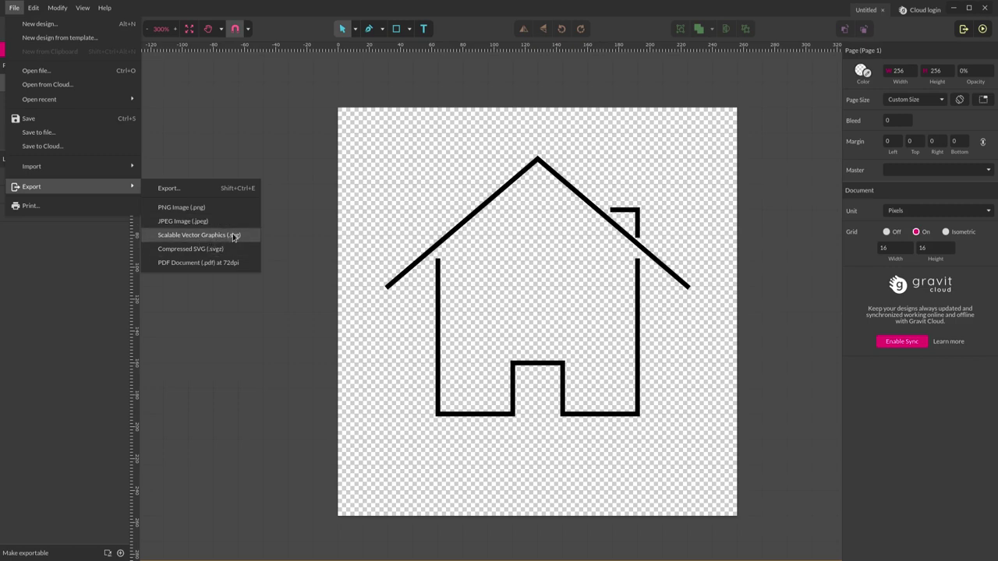
left_click(197, 192)
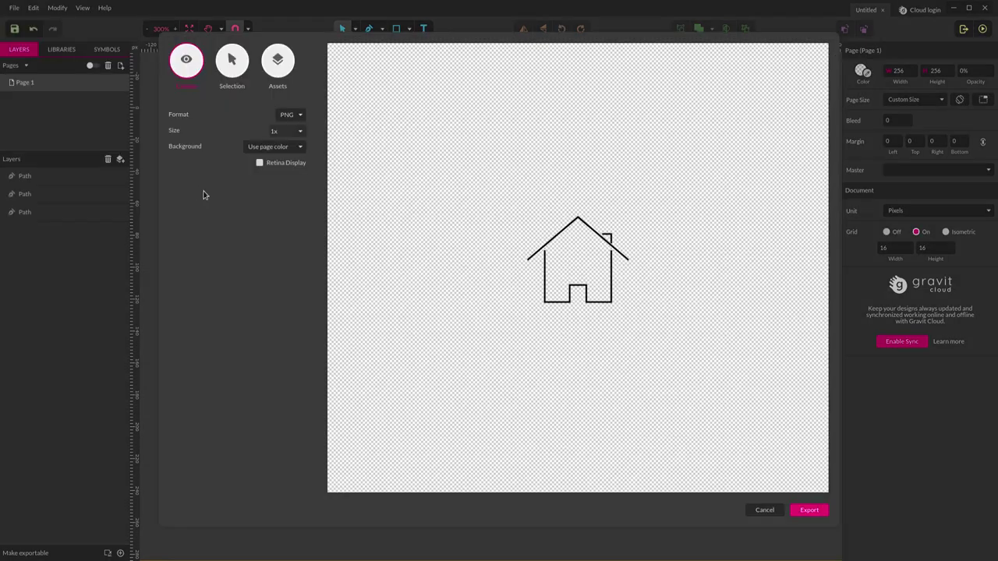
left_click(283, 117)
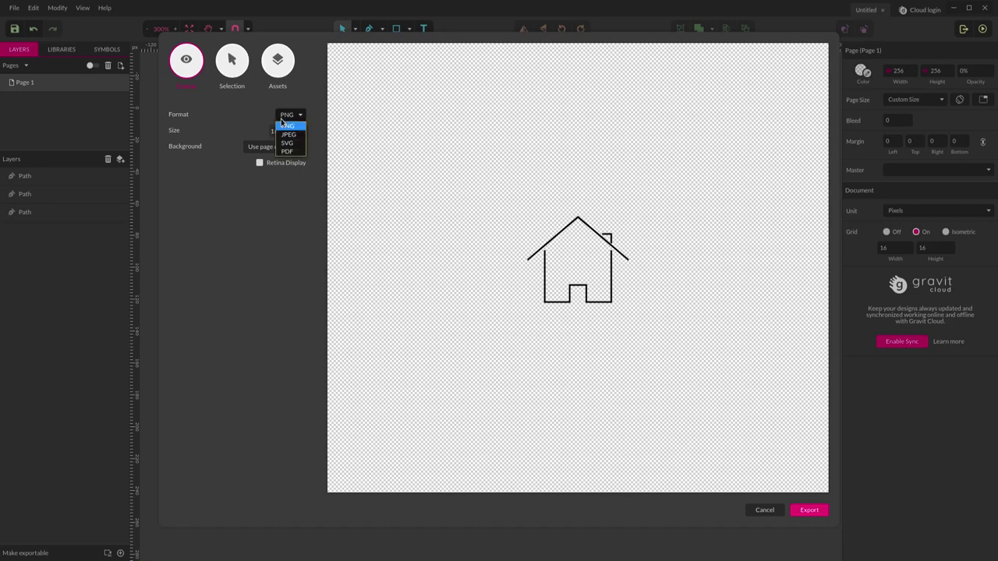
left_click(287, 144)
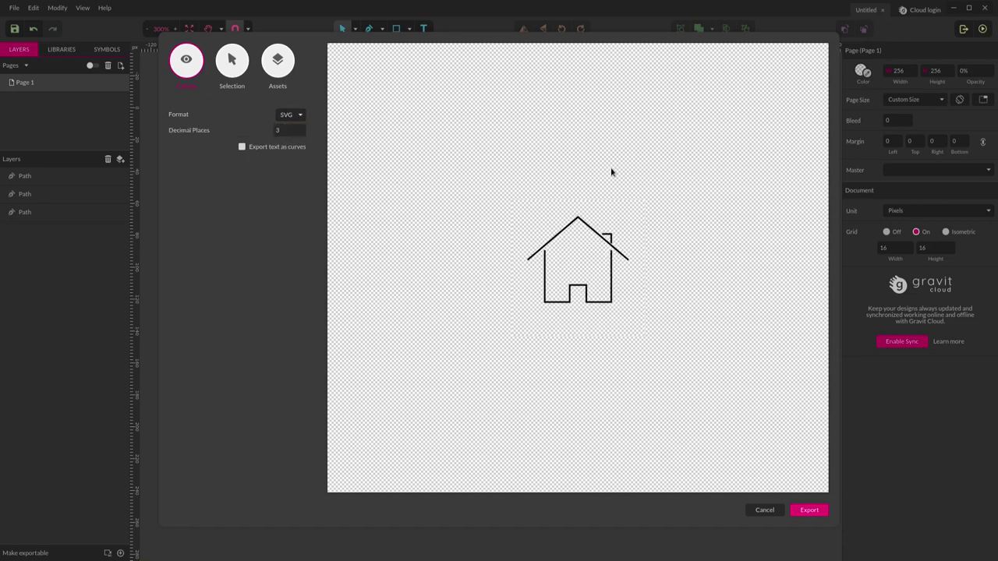
left_click(813, 511)
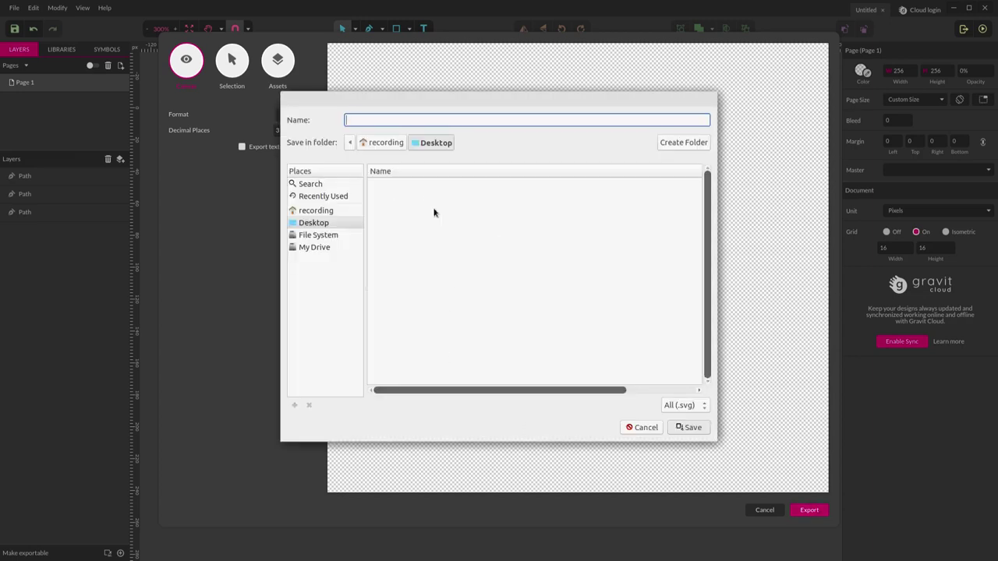
type("House")
key("Return")
Switch to the Desktop folder, view home.svg in the image viewer, close it, and return to Gravit Designer.
key("alt+Tab")
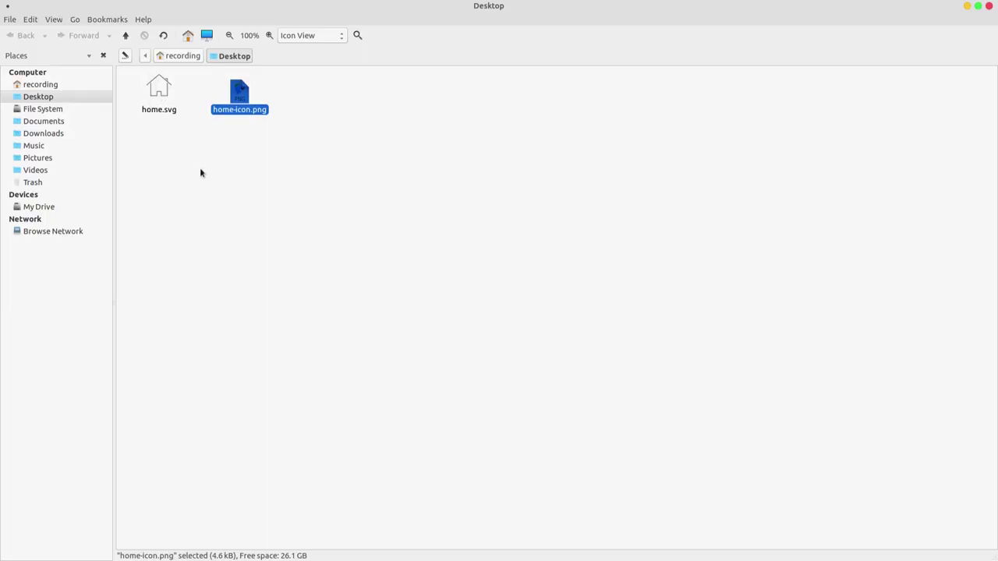
left_click(200, 173)
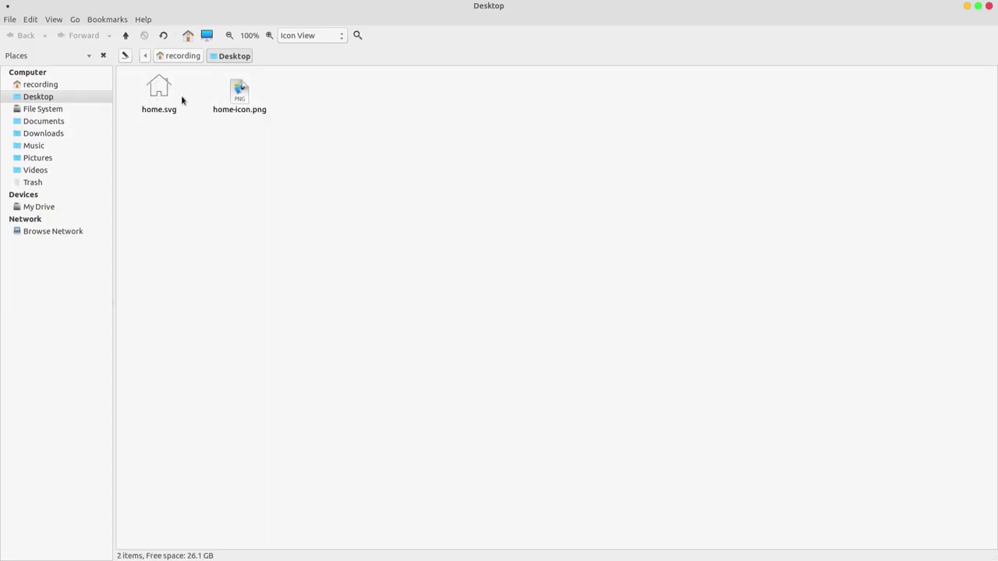
double_click(156, 88)
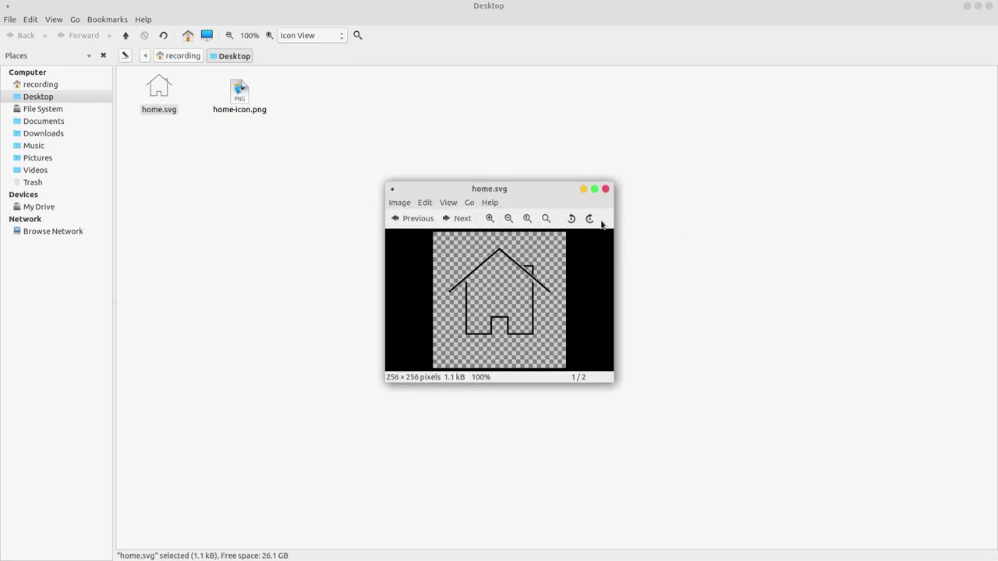
left_click(606, 188)
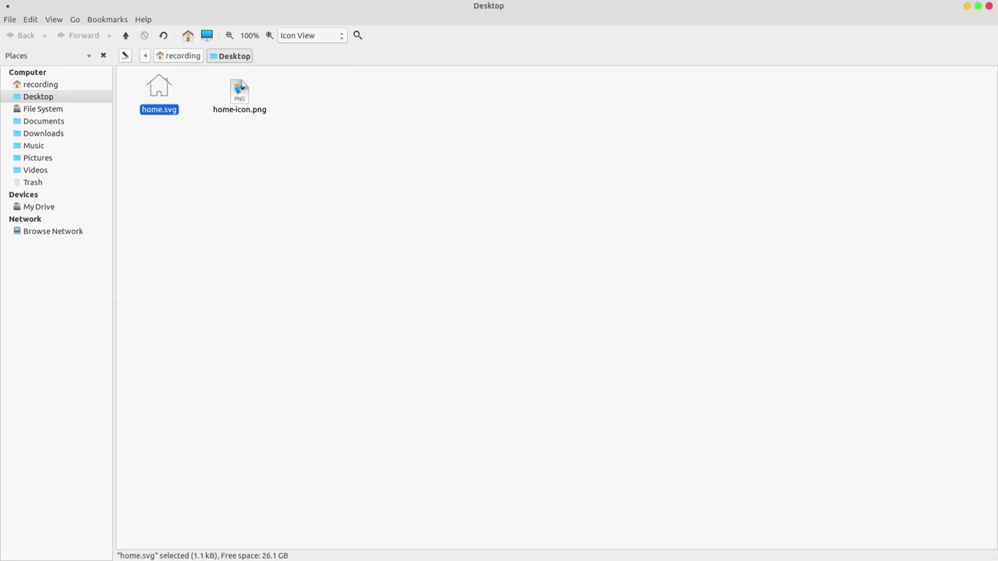
key("alt+Tab")
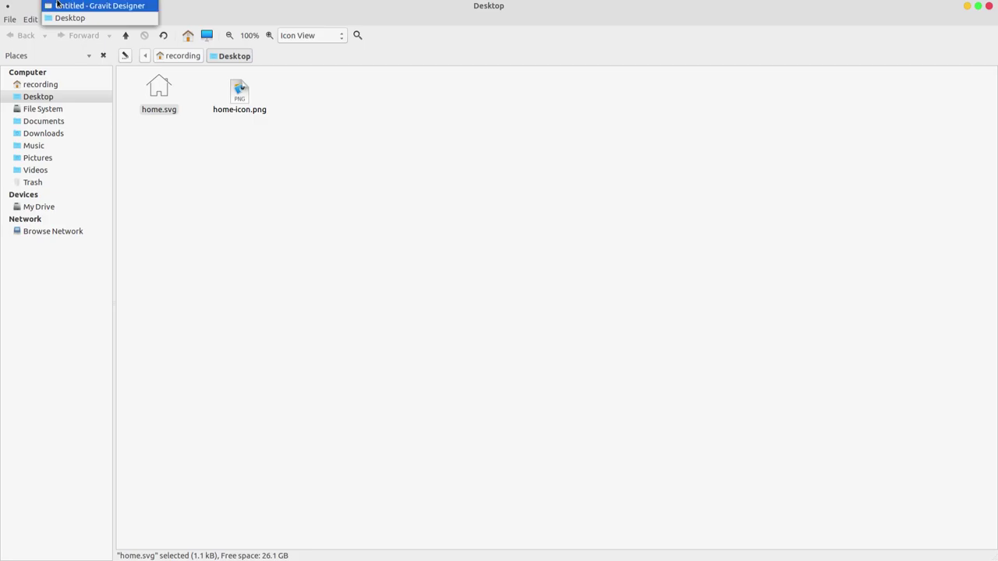